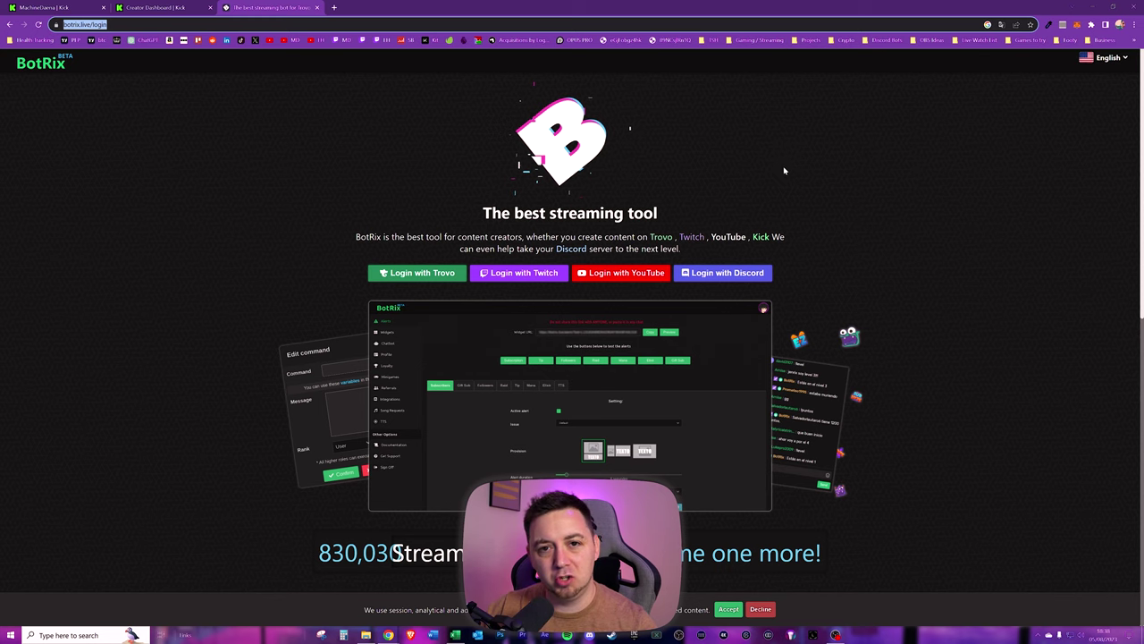
# - Sign in to BotRix with Twitch, authorize the app, and dismiss the BotRix Premium offer
pyautogui.click(1109, 57)
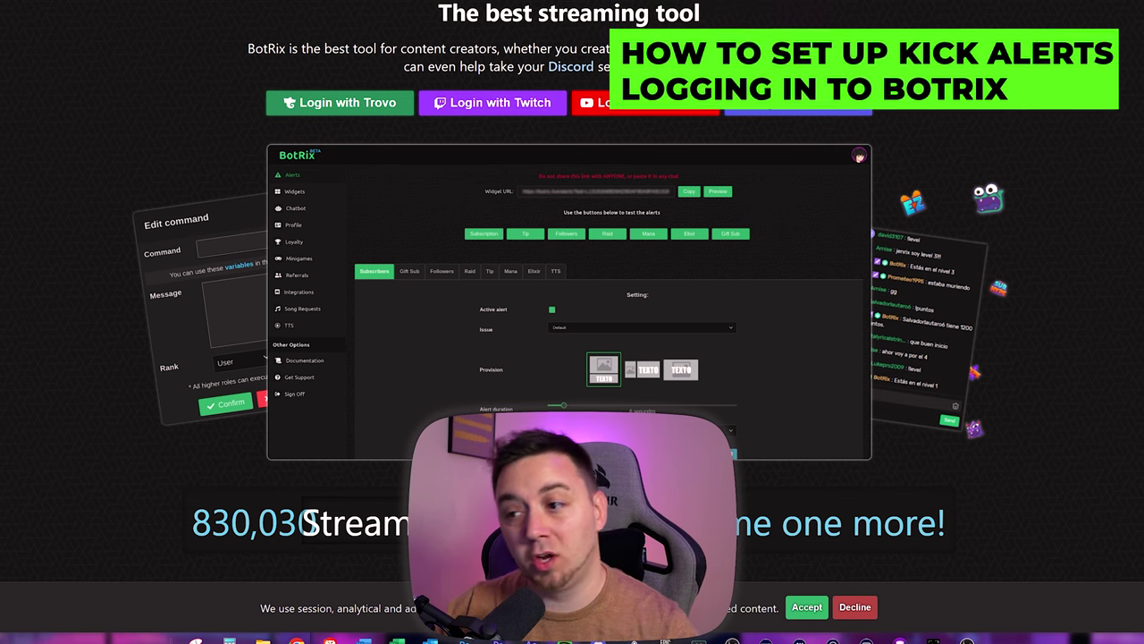
pyautogui.click(497, 106)
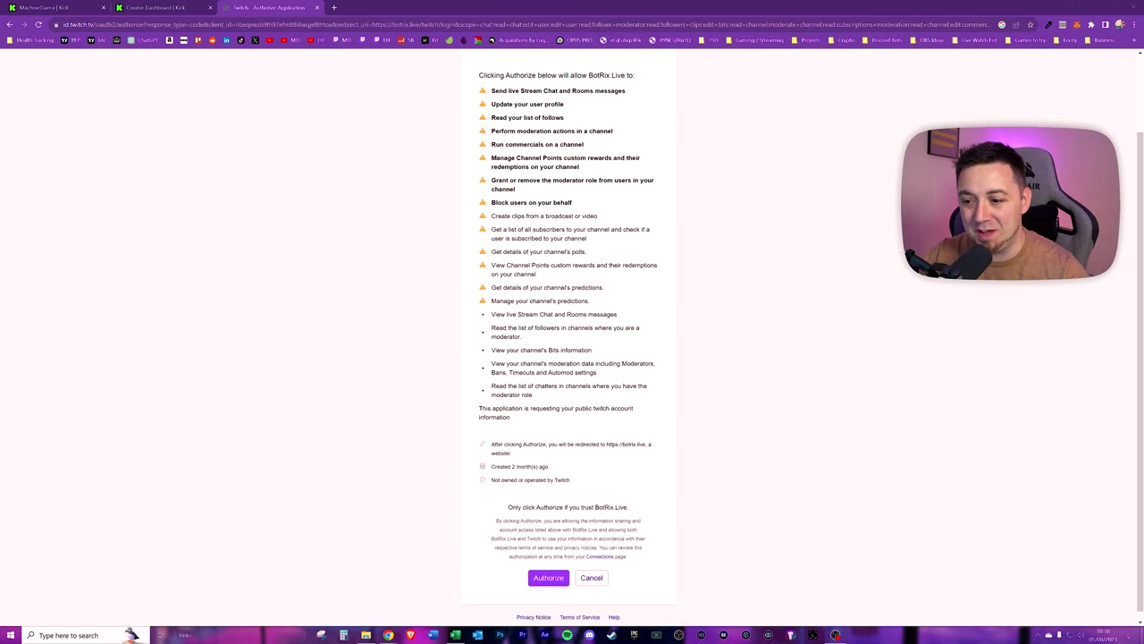
pyautogui.click(548, 578)
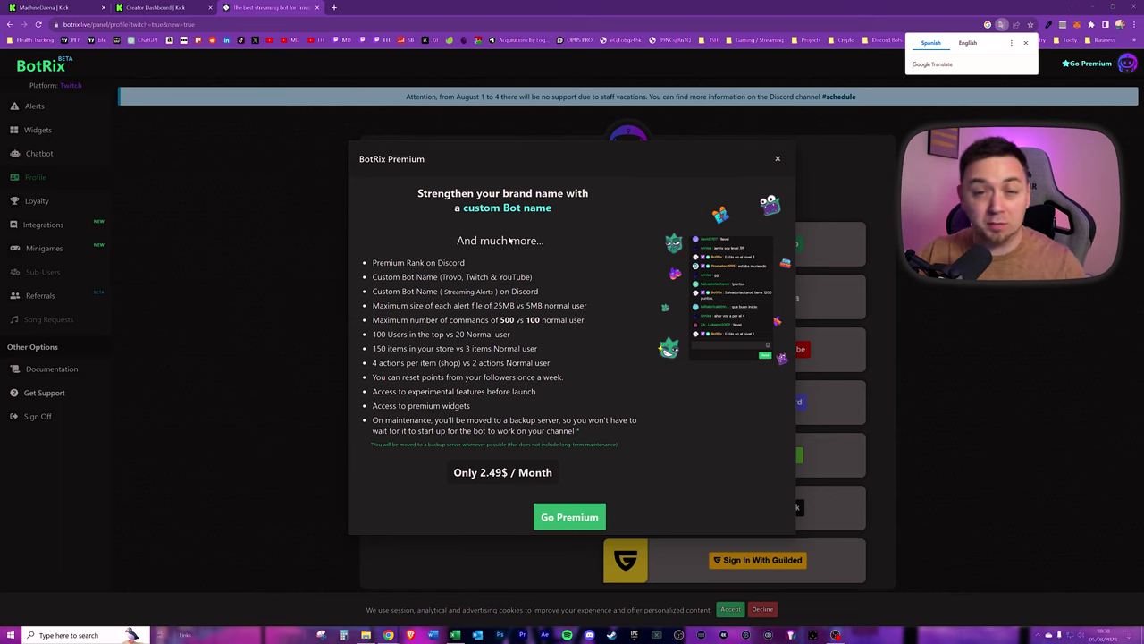
pyautogui.click(778, 160)
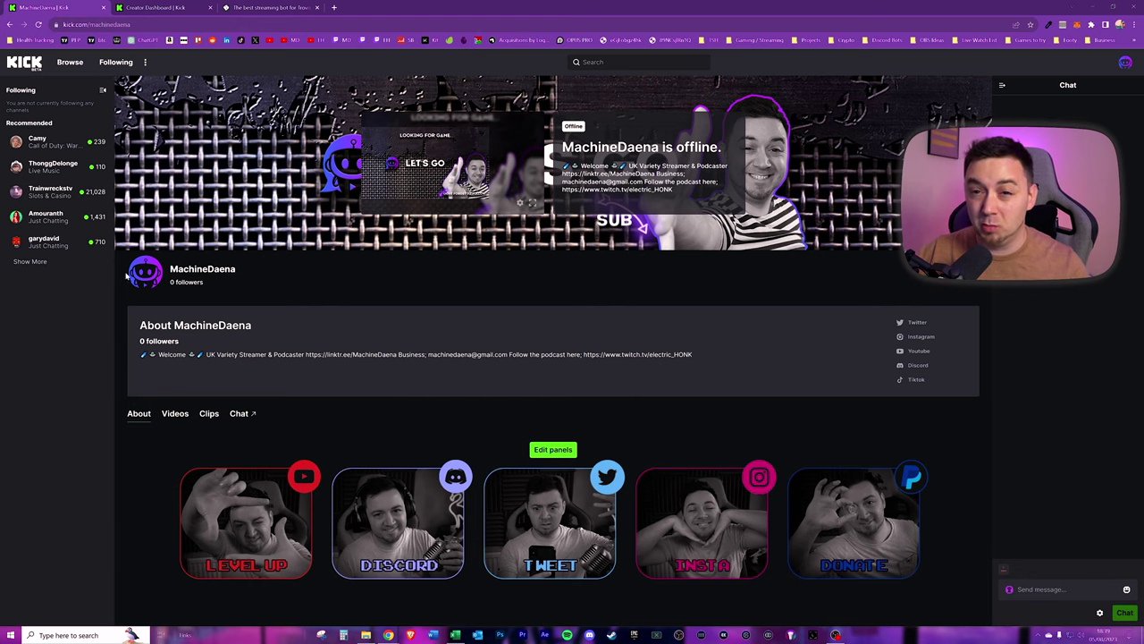
pyautogui.click(1125, 64)
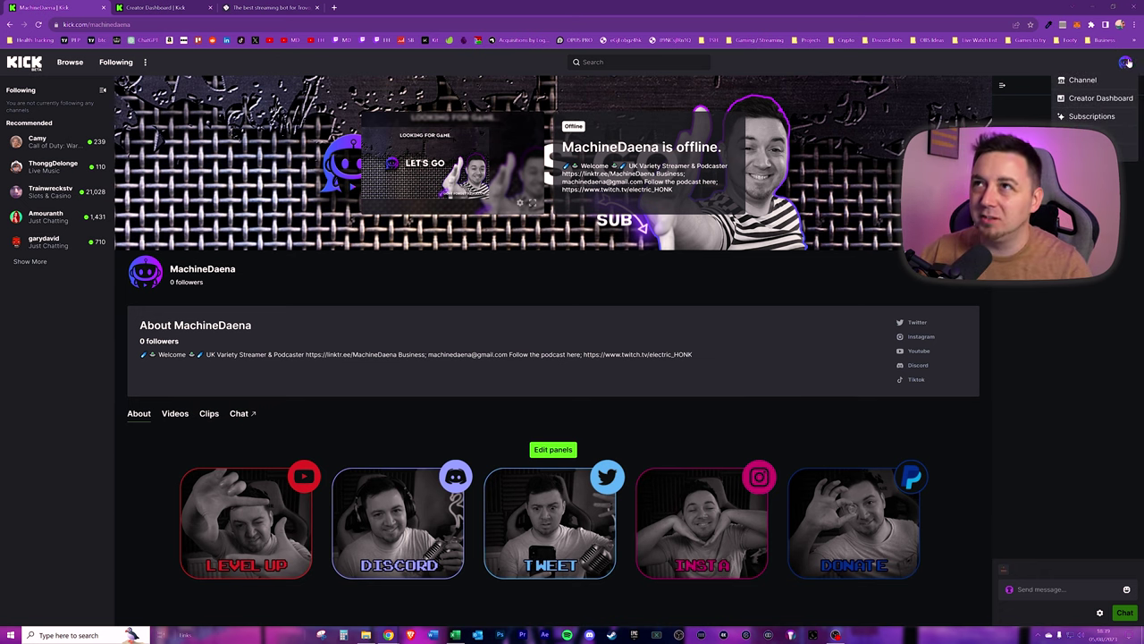
pyautogui.click(237, 8)
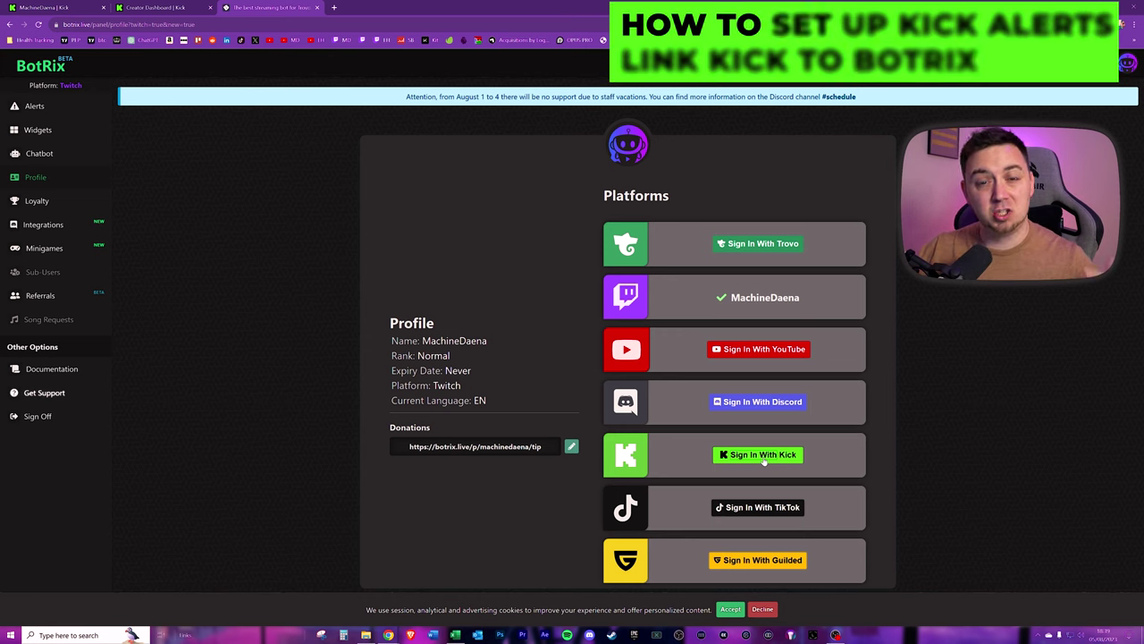
# - Start linking the Kick account and accept the prefilled Kick username
pyautogui.click(763, 456)
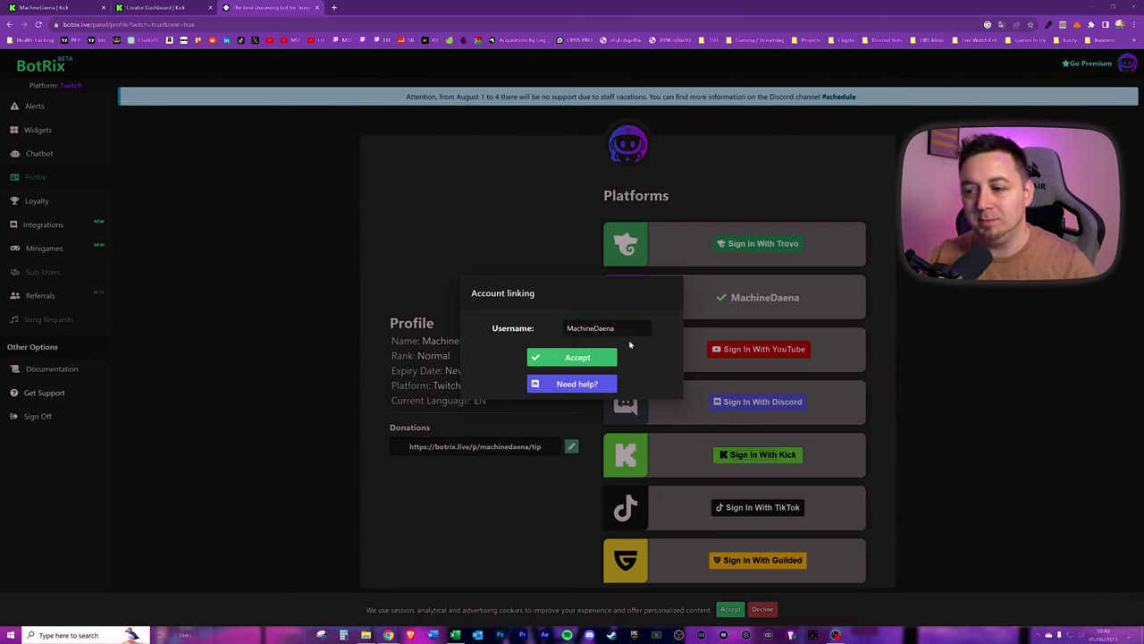
pyautogui.hotkey('ctrl', 'a')
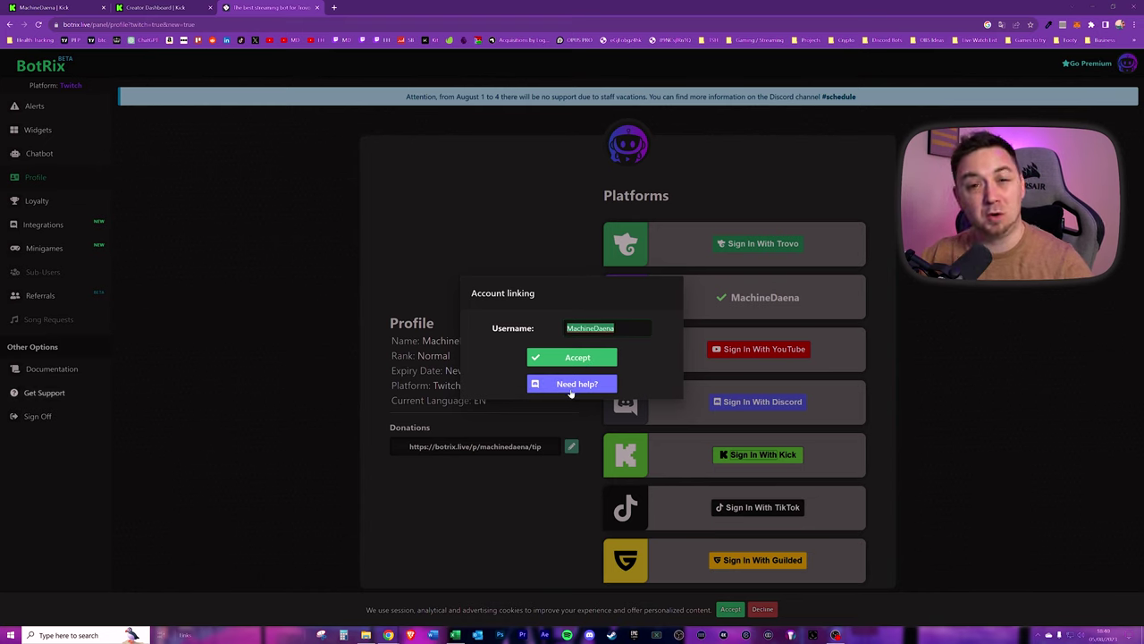
pyautogui.click(572, 357)
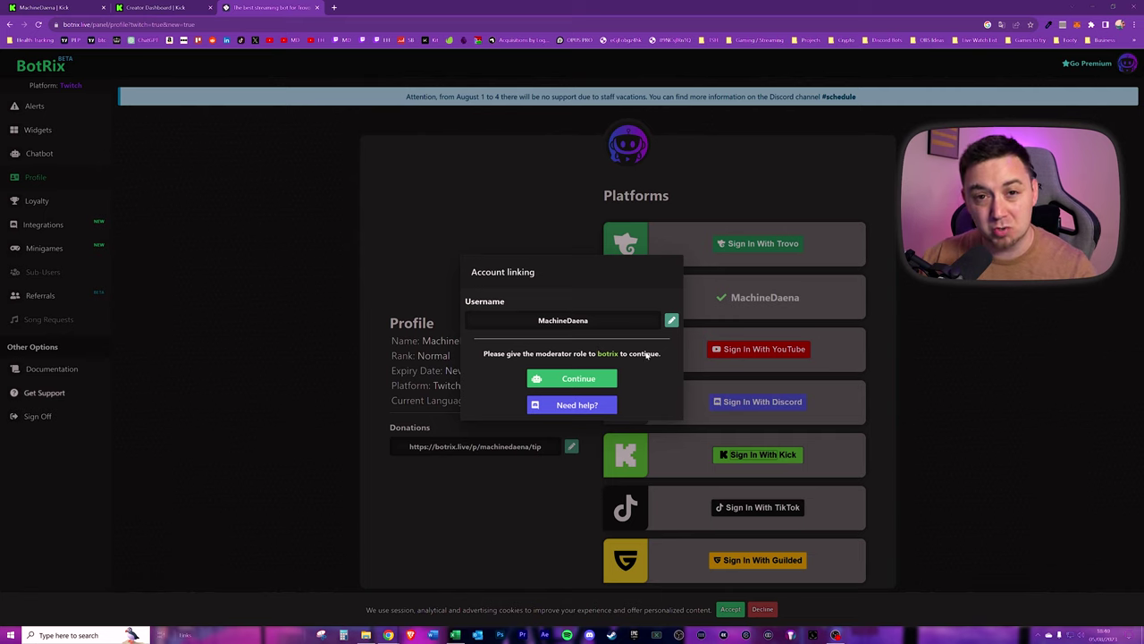
# - Add the verified BotRix account as a moderator on Kick's Channel Moderators page
pyautogui.click(579, 379)
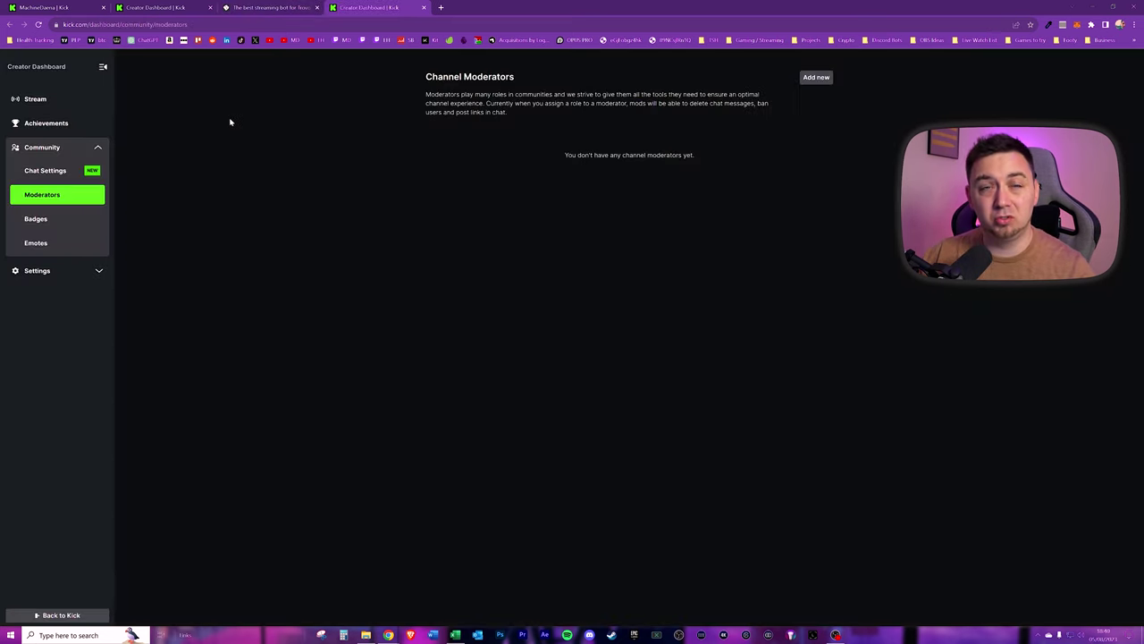
pyautogui.click(141, 24)
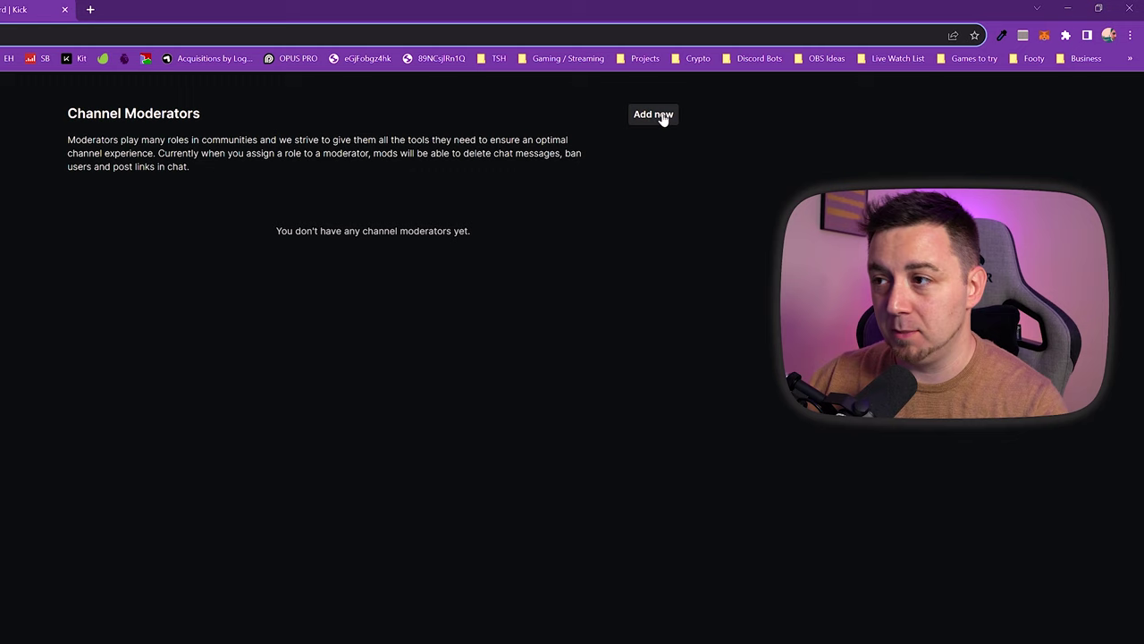
pyautogui.click(662, 118)
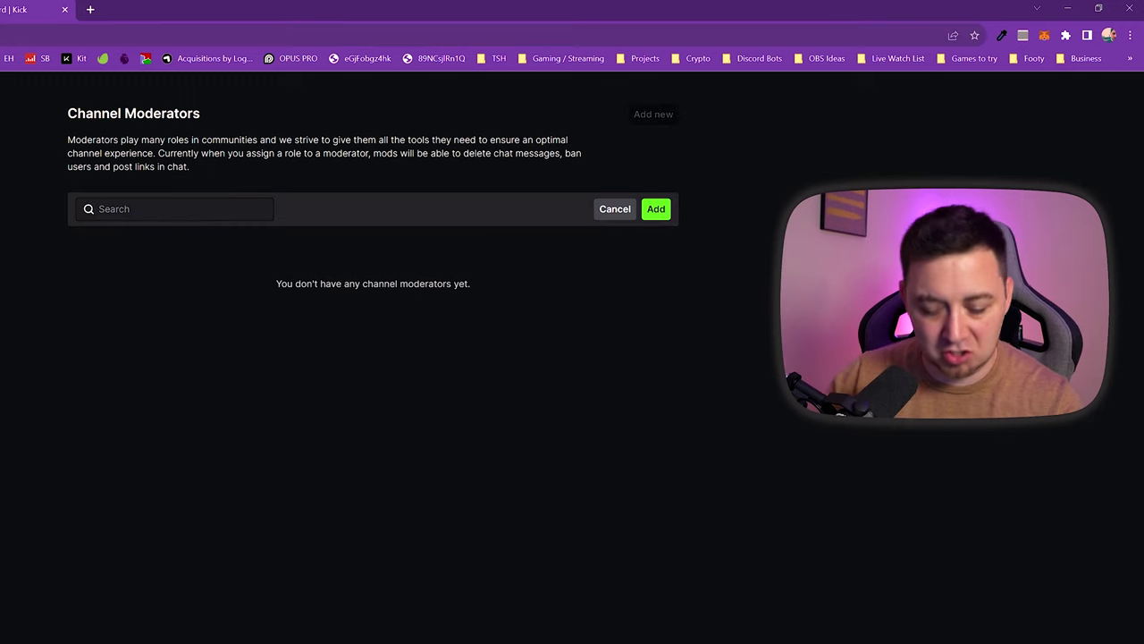
pyautogui.write('botrix')
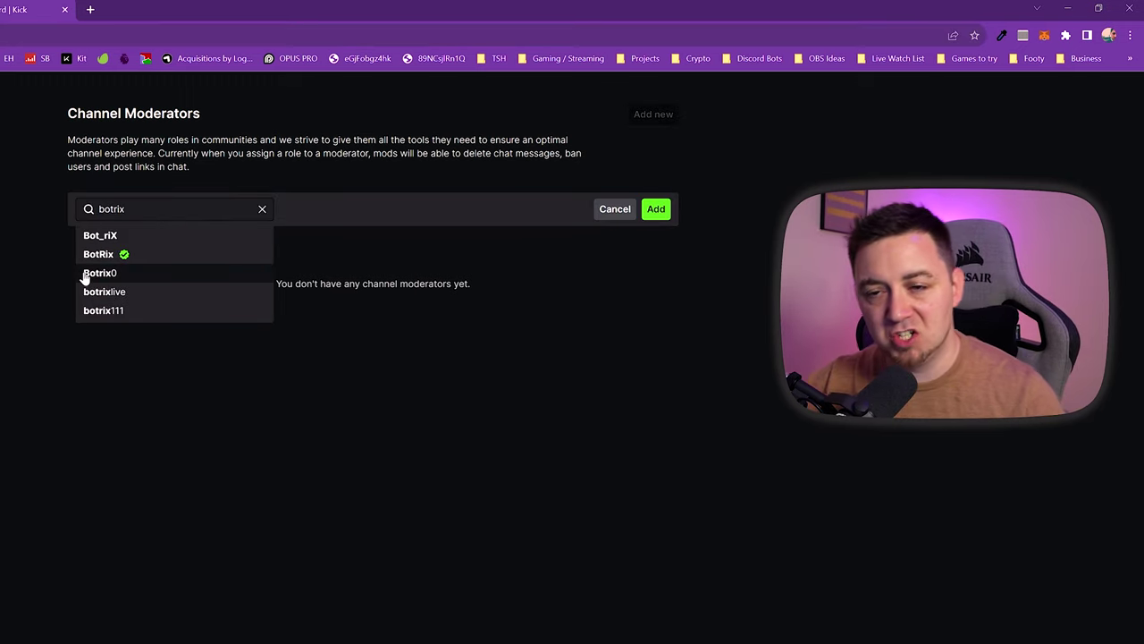
pyautogui.click(106, 255)
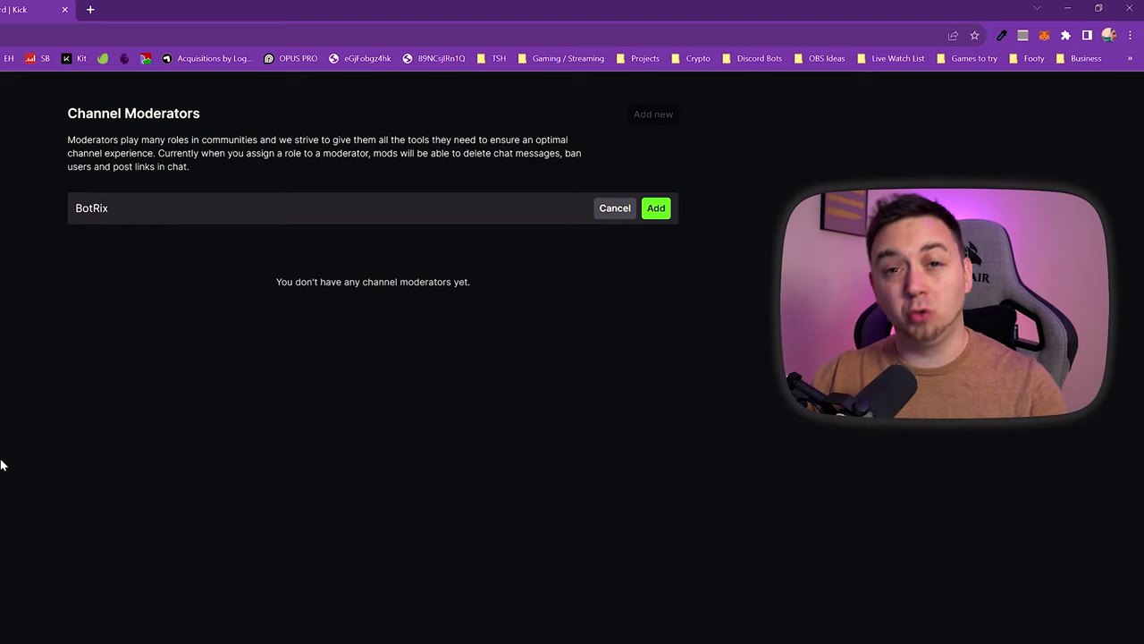
pyautogui.click(656, 208)
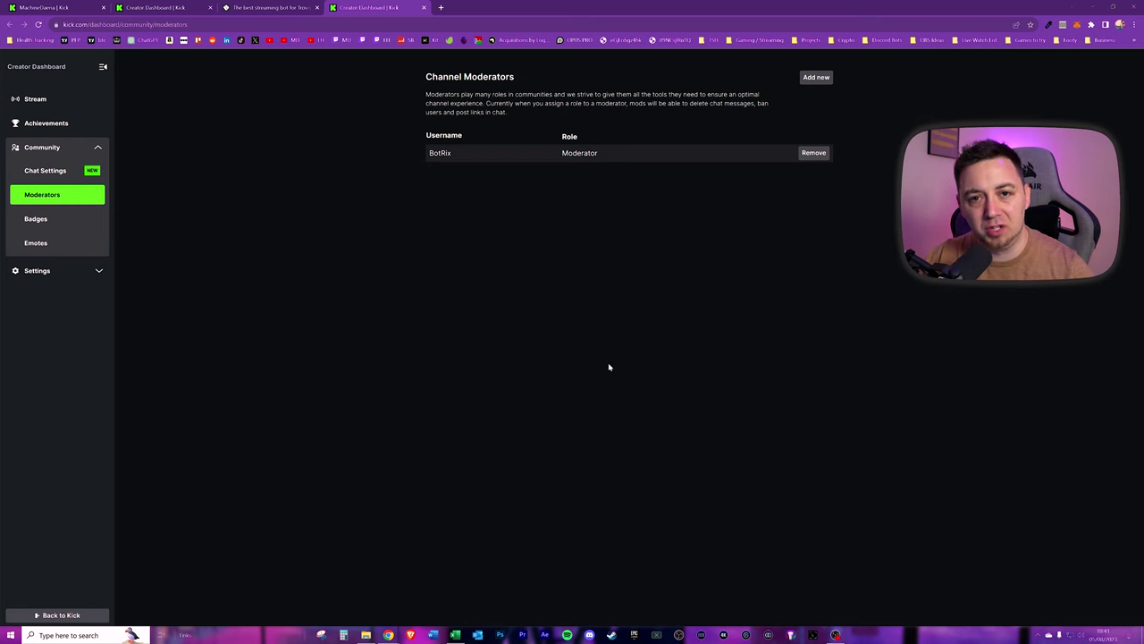
# - Send '/mod botrix' in the channel chat, which returns a 'Something went wrong' error
pyautogui.click(62, 8)
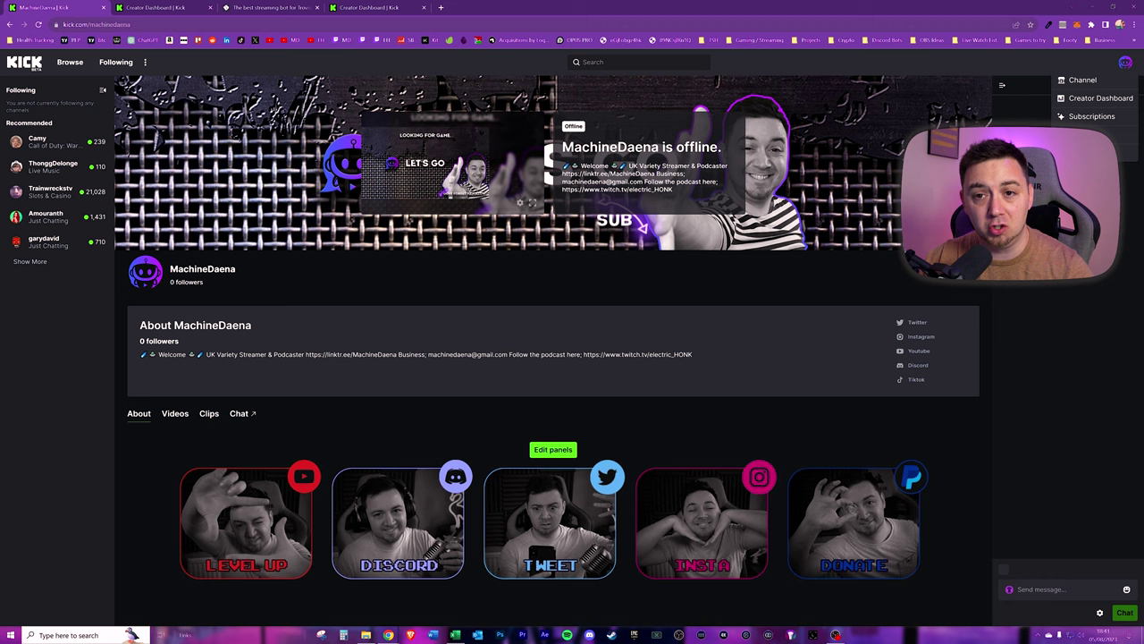
pyautogui.click(72, 24)
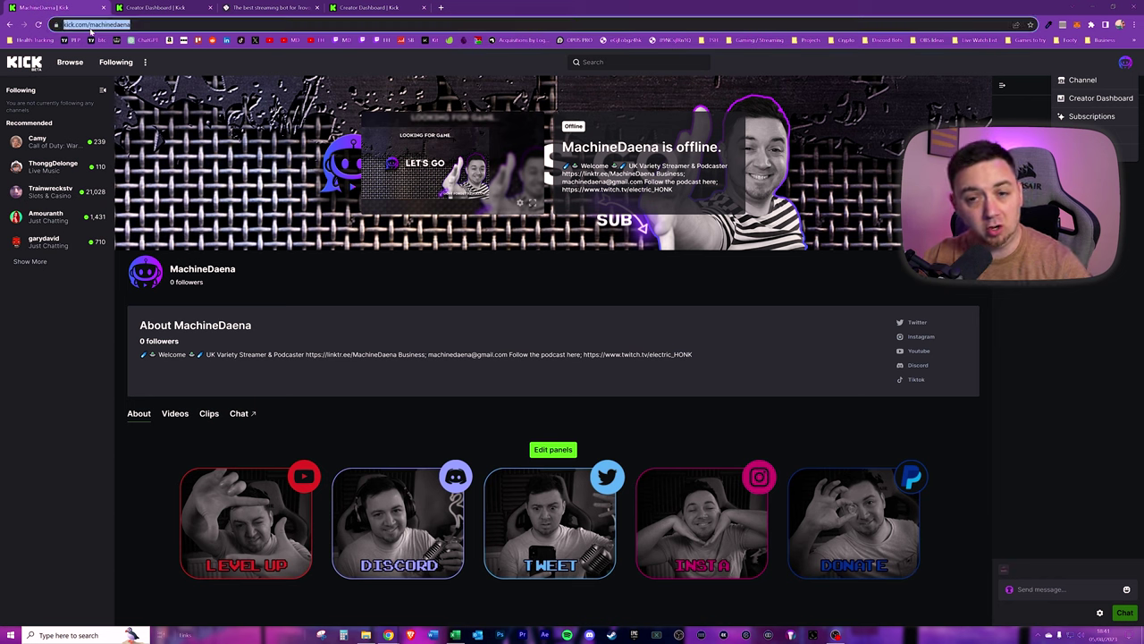
pyautogui.click(106, 27)
pyautogui.doubleClick(134, 25)
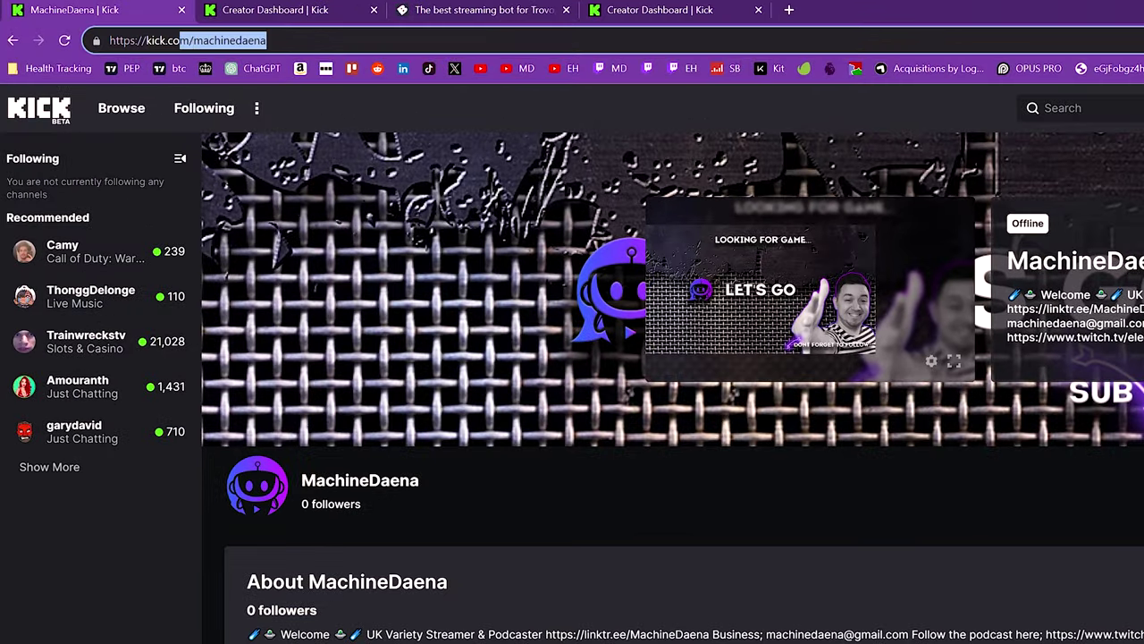
pyautogui.hotkey('shift', 'Right')
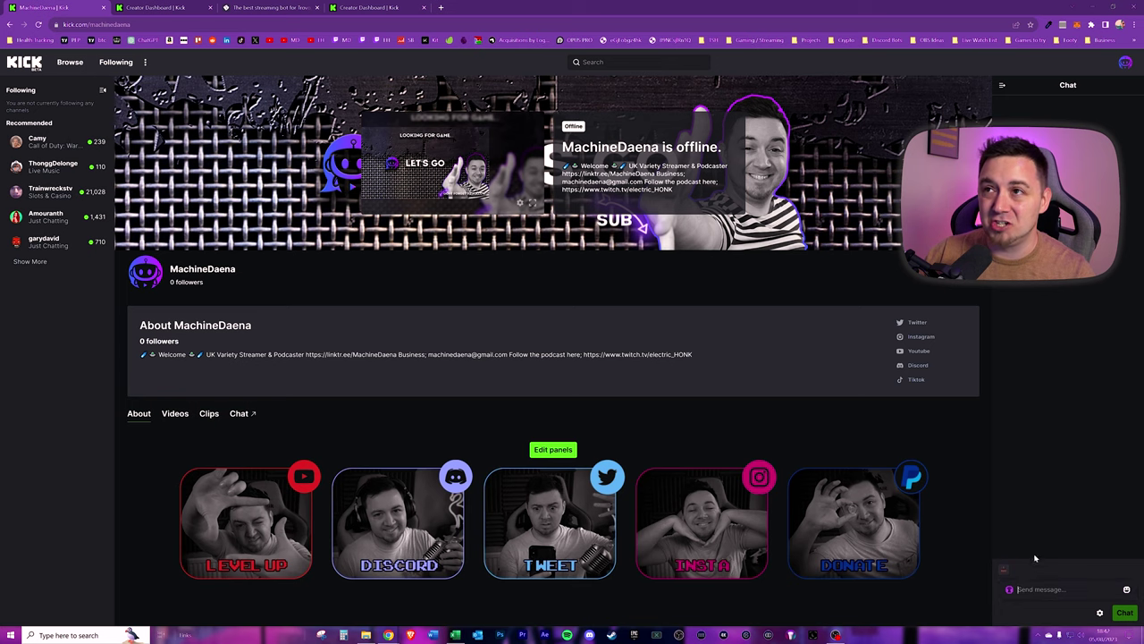
pyautogui.write('/mod')
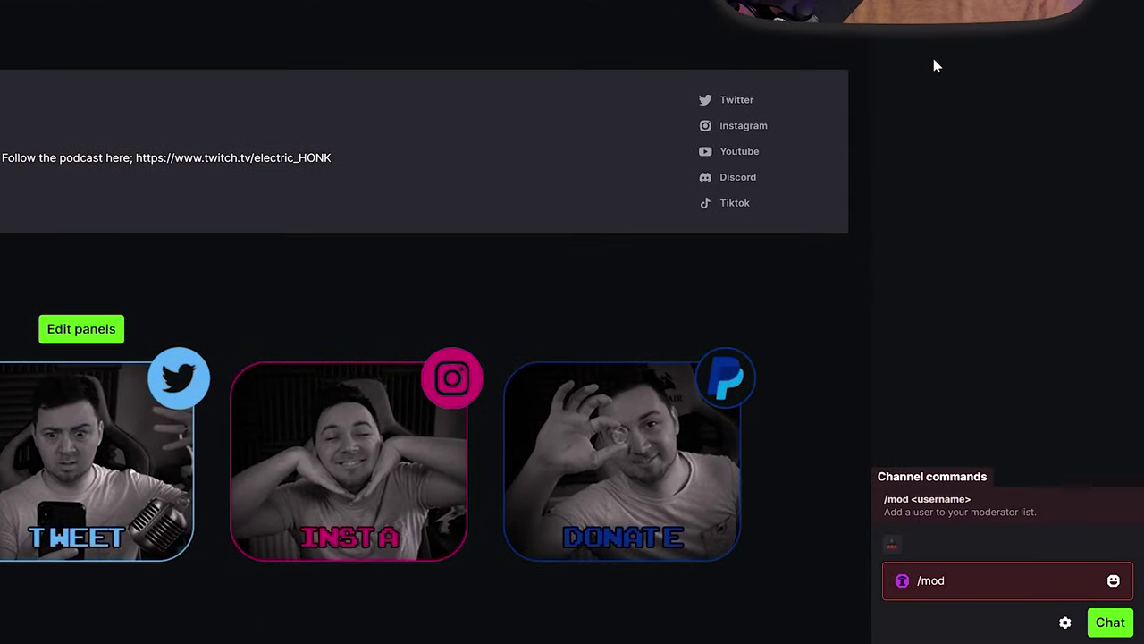
pyautogui.write('botrix')
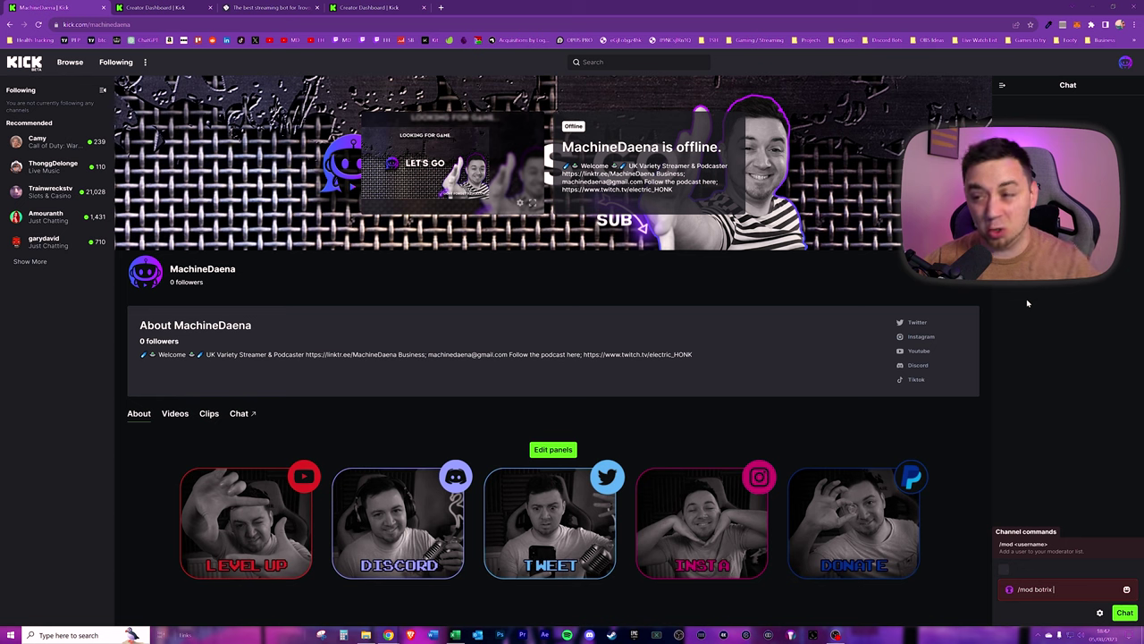
pyautogui.press('Return')
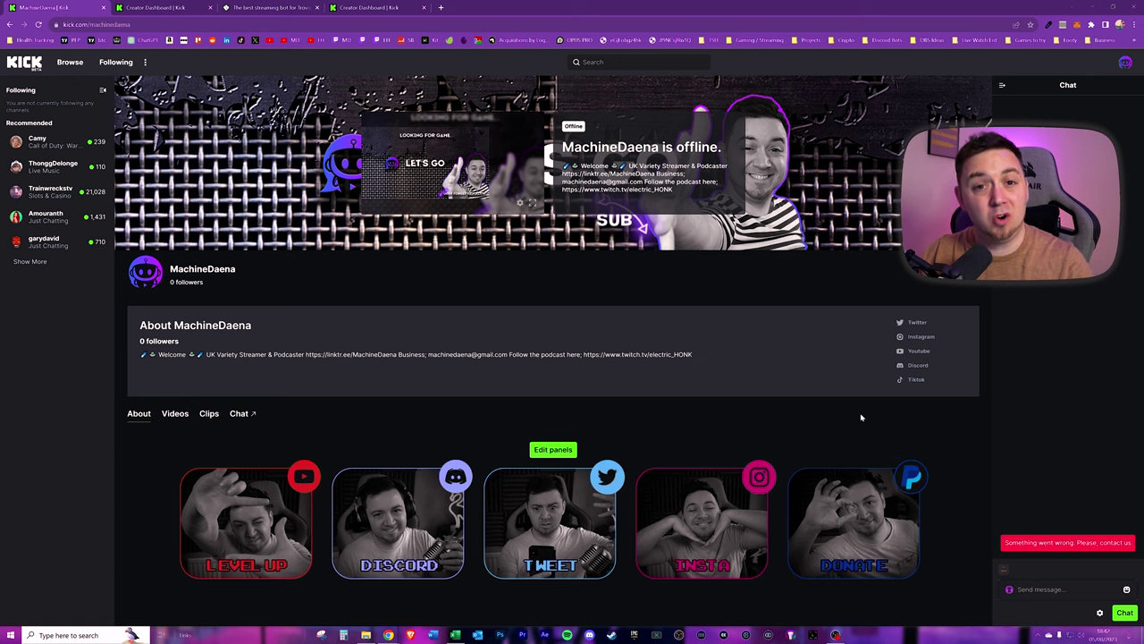
# - Copy the highlighted !link command from BotRix's Account linking dialog
pyautogui.click(268, 9)
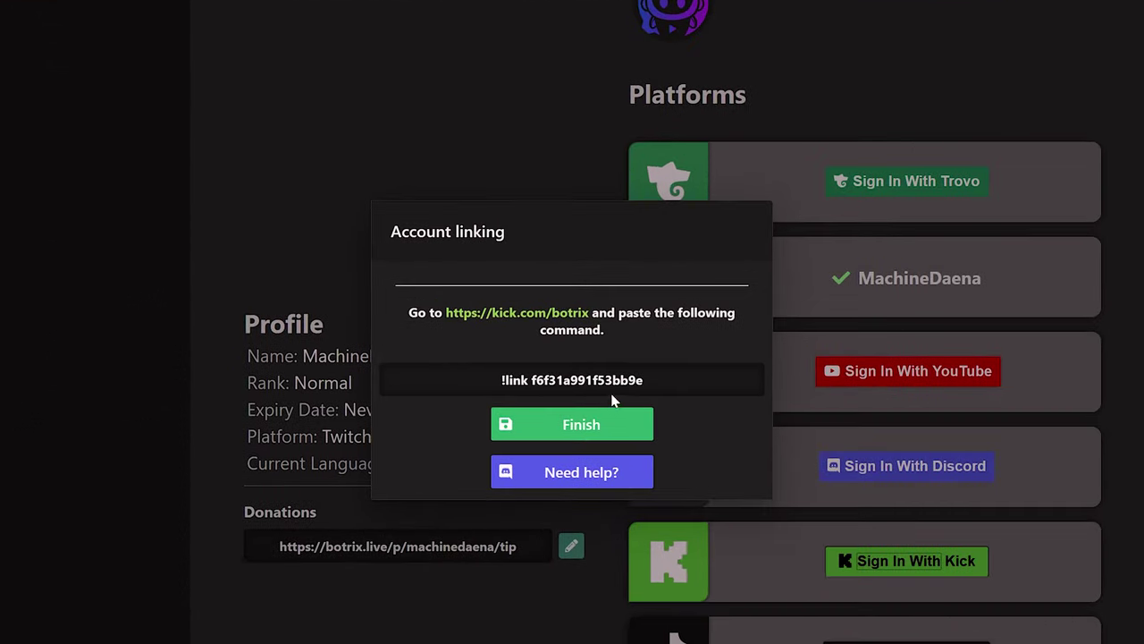
pyautogui.moveTo(667, 372); pyautogui.dragTo(487, 379)
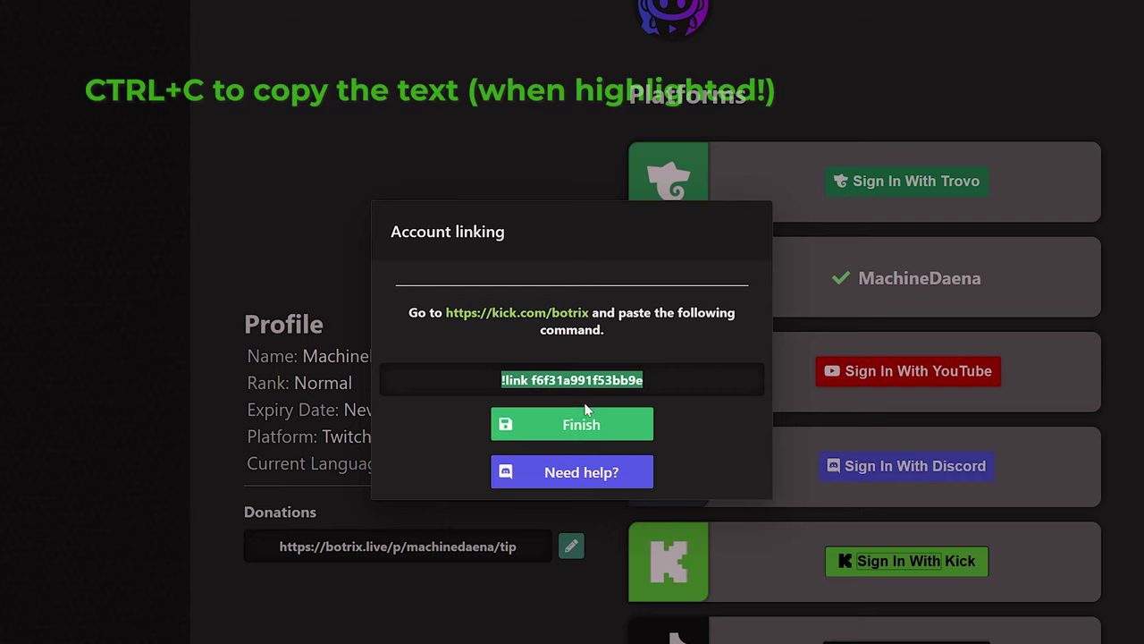
pyautogui.rightClick(566, 375)
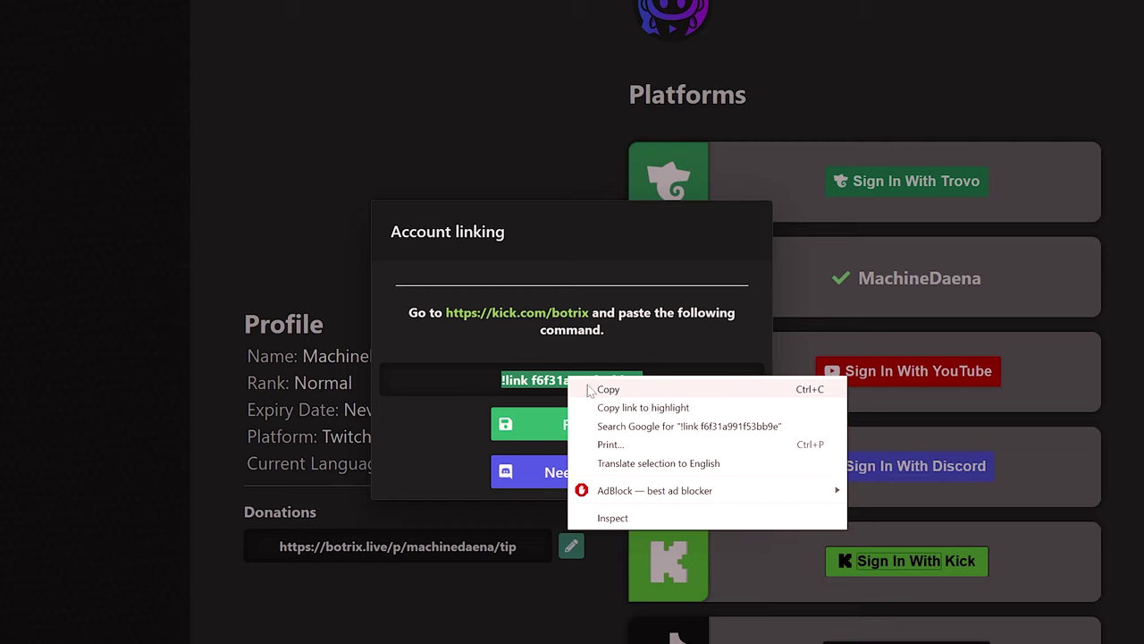
pyautogui.click(580, 387)
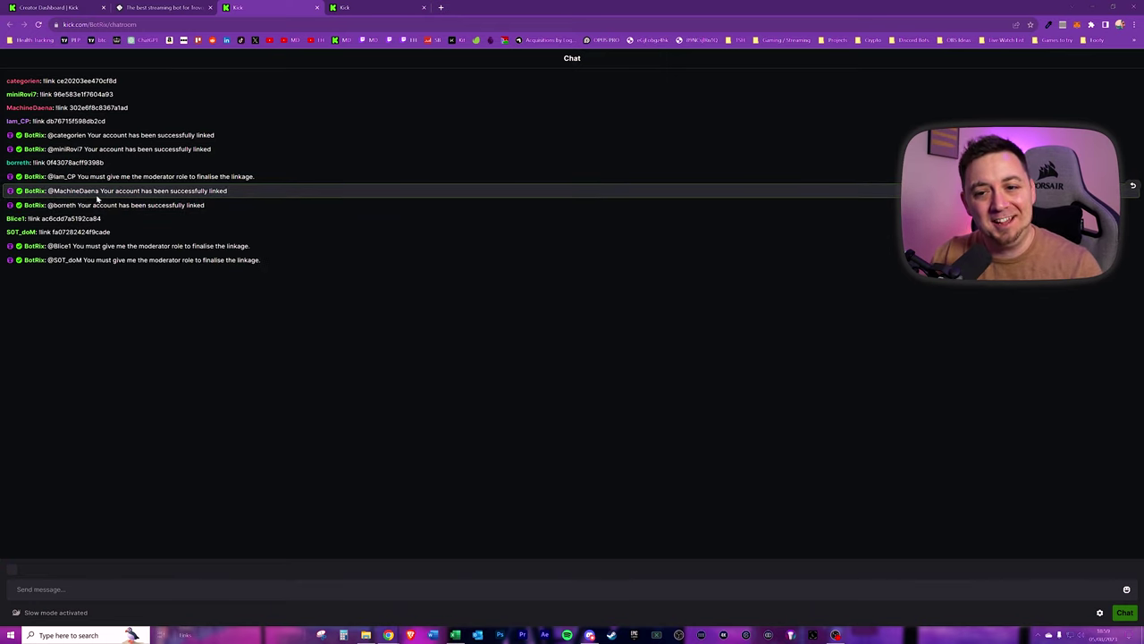
# - Check BotRix's successful-link reply in its chatroom, then return to the Creator Dashboard
pyautogui.click(239, 345)
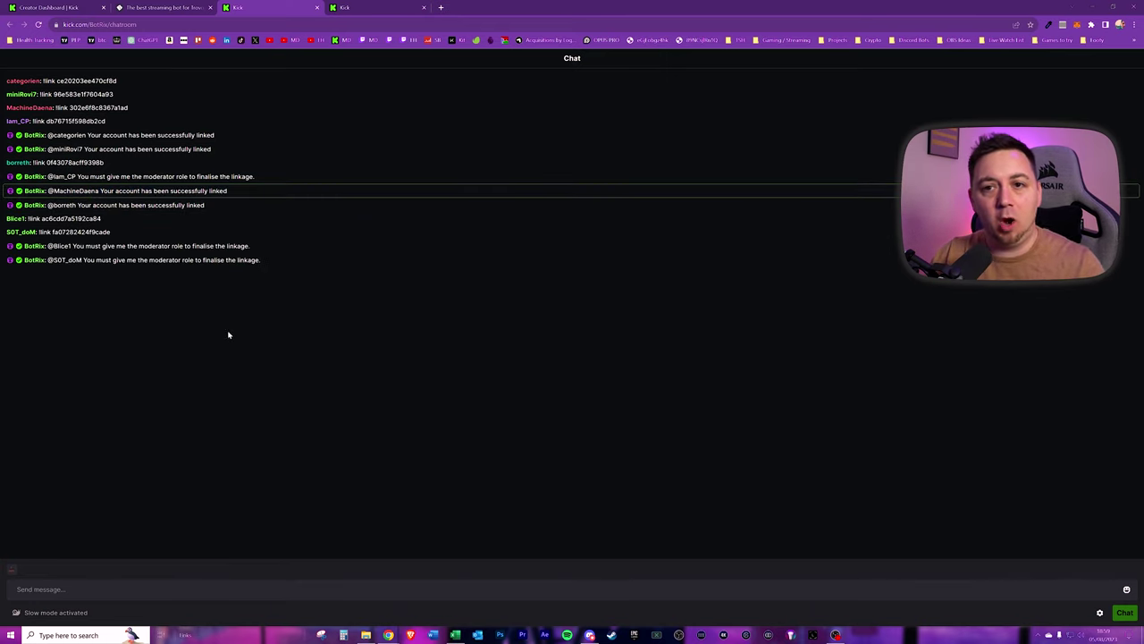
pyautogui.hotkey('ctrl', '1')
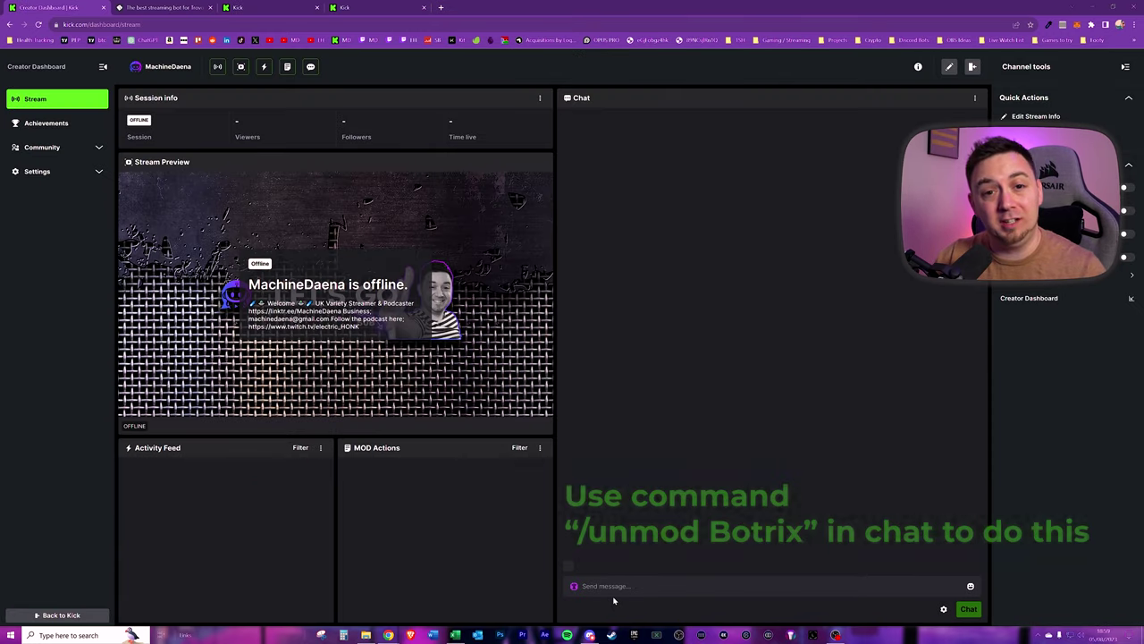
# - Return to the BotRix chatroom tab to recheck the link confirmation
pyautogui.click(254, 7)
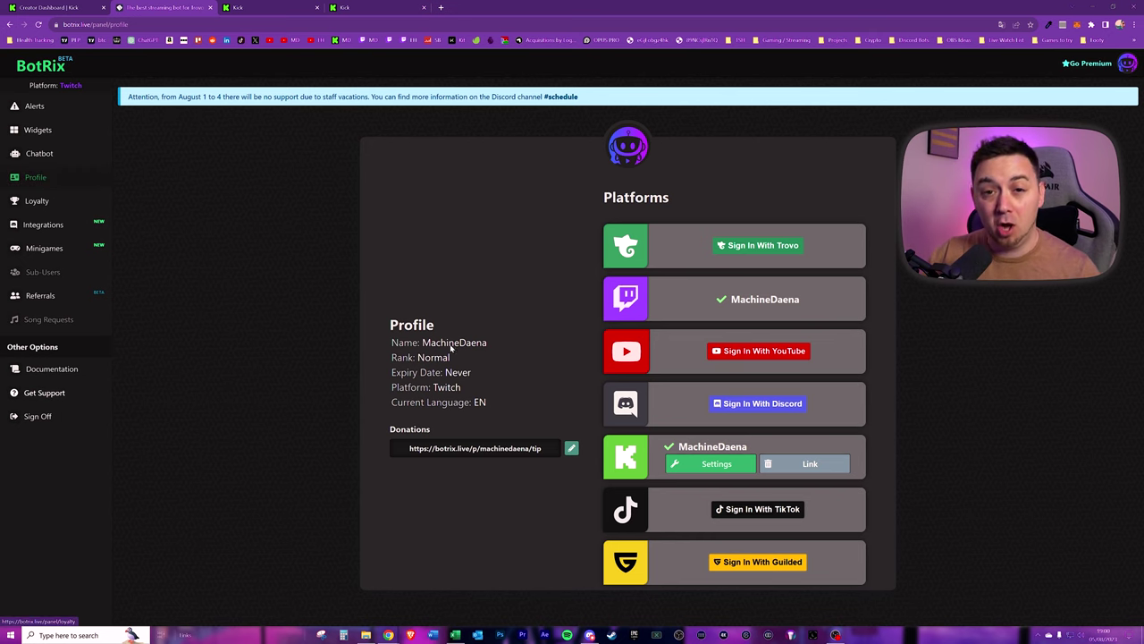
# - Select the Kick entry in the Profile's Platforms list so the panel shows Platform: Kick
pyautogui.click(709, 467)
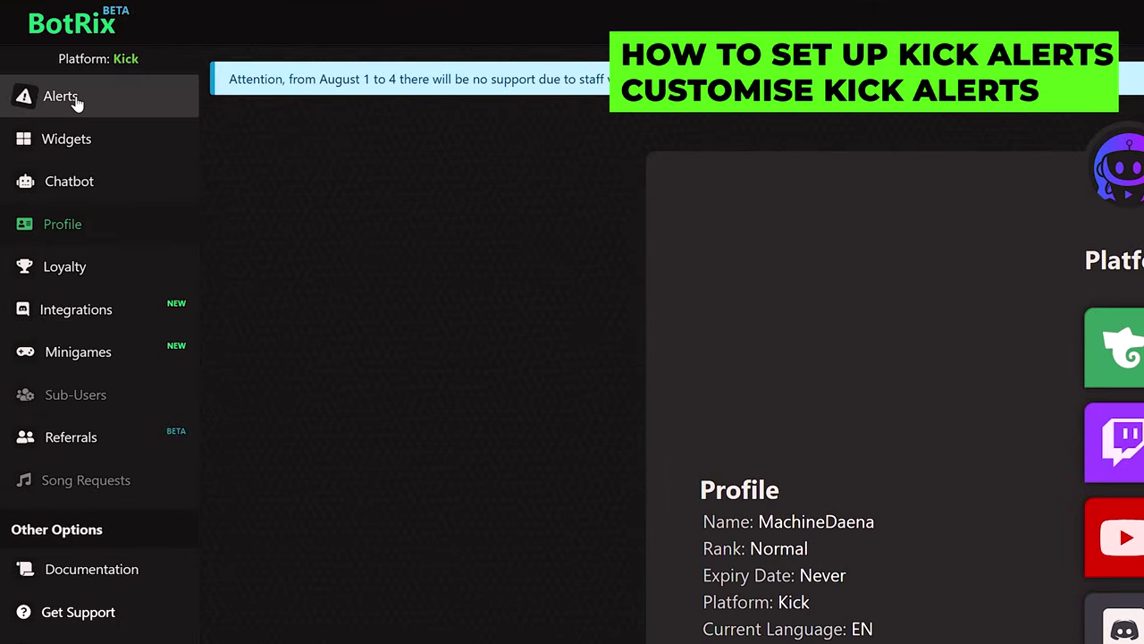
# - Open the Followers alert settings and keep the Default alert style
pyautogui.click(76, 103)
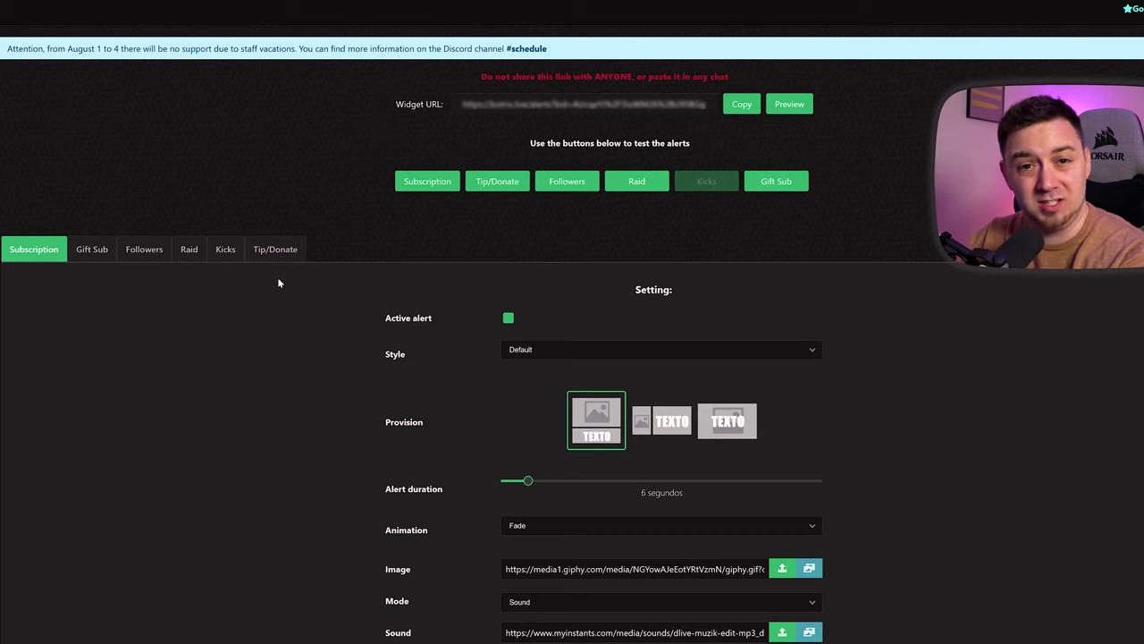
pyautogui.click(144, 248)
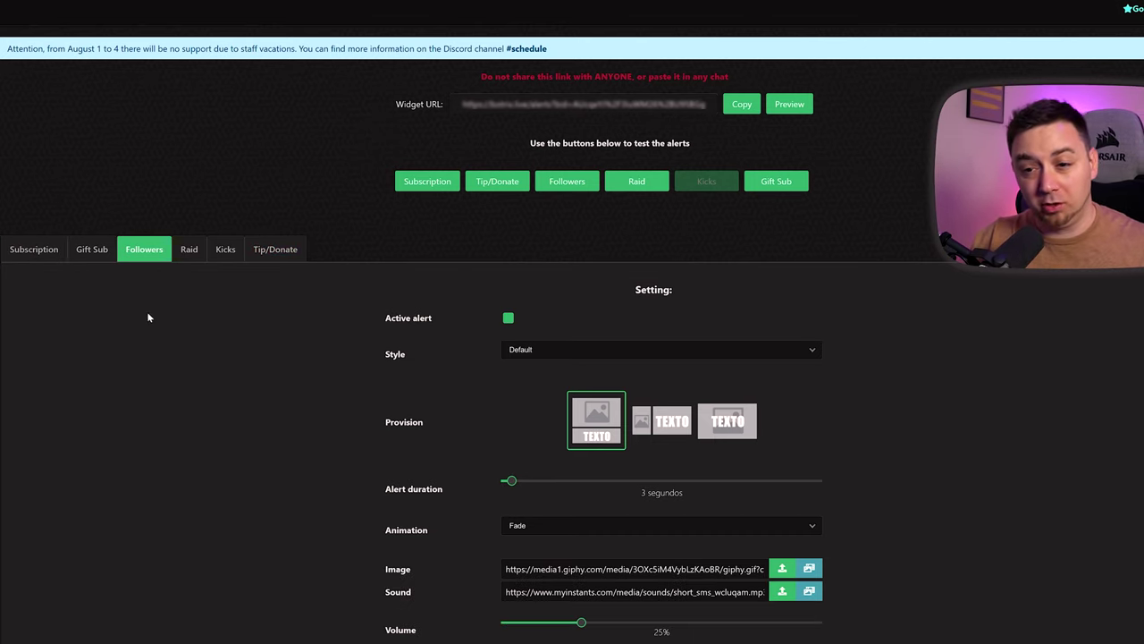
pyautogui.scroll(-1, 511, 217)
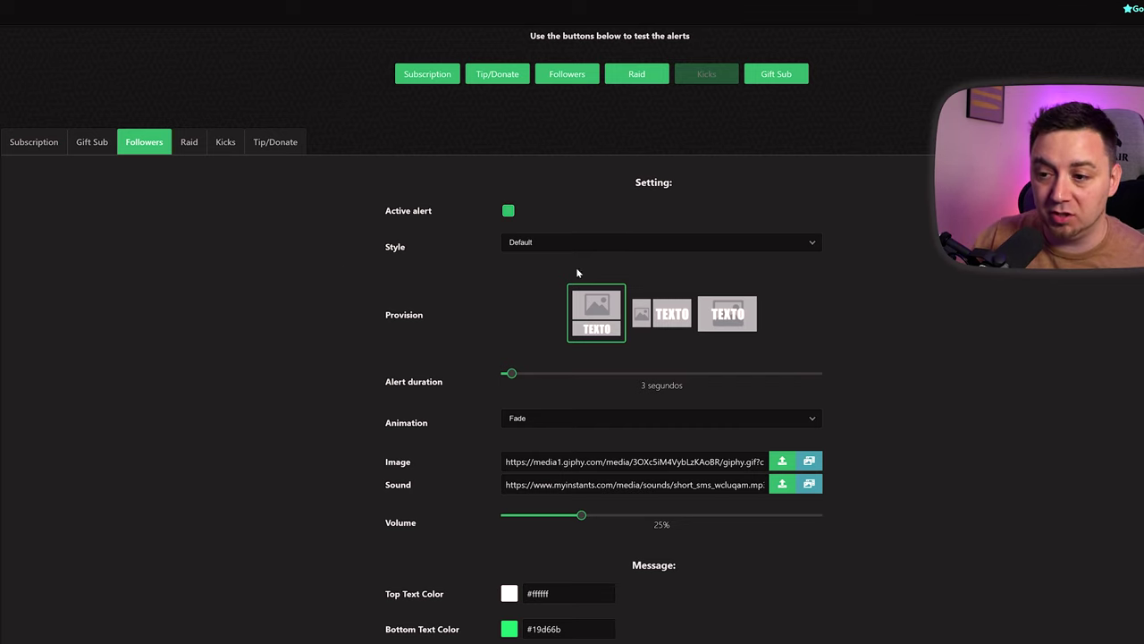
pyautogui.click(660, 243)
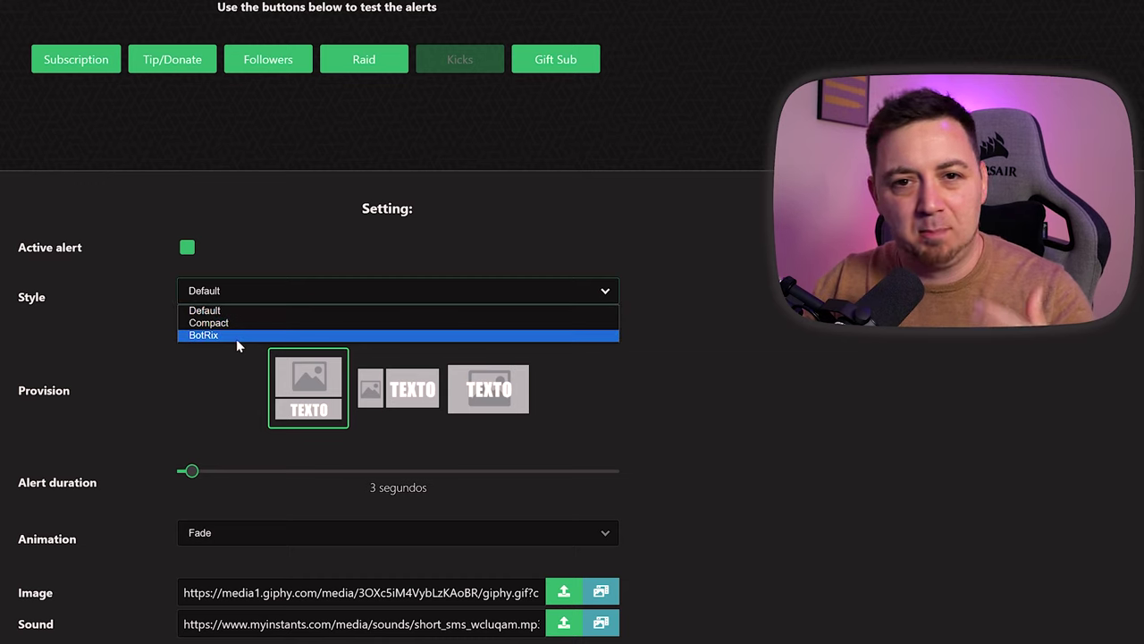
pyautogui.click(123, 388)
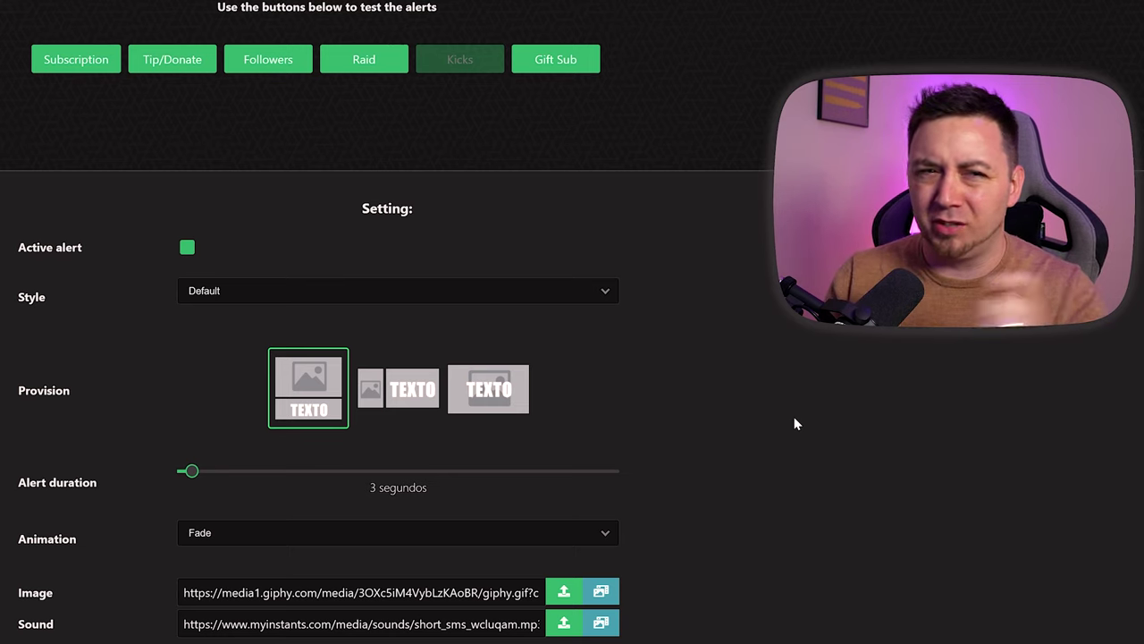
# - Set the follower alert duration to 5.1 seconds and keep Fade as the animation
pyautogui.scroll(2, 794, 423)
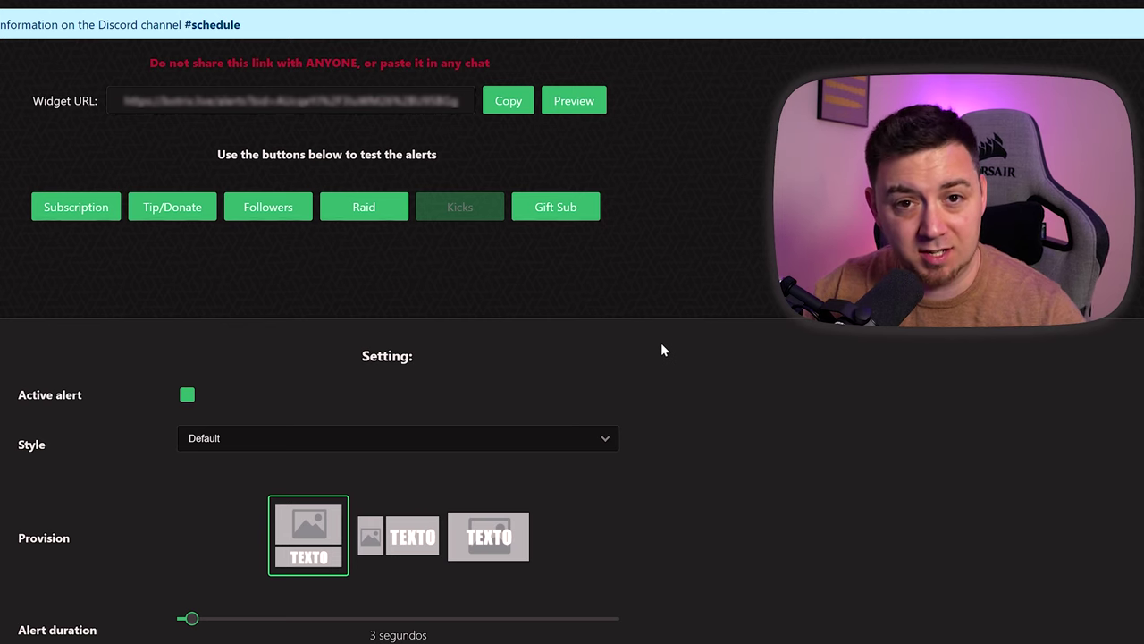
pyautogui.scroll(-2, 78, 558)
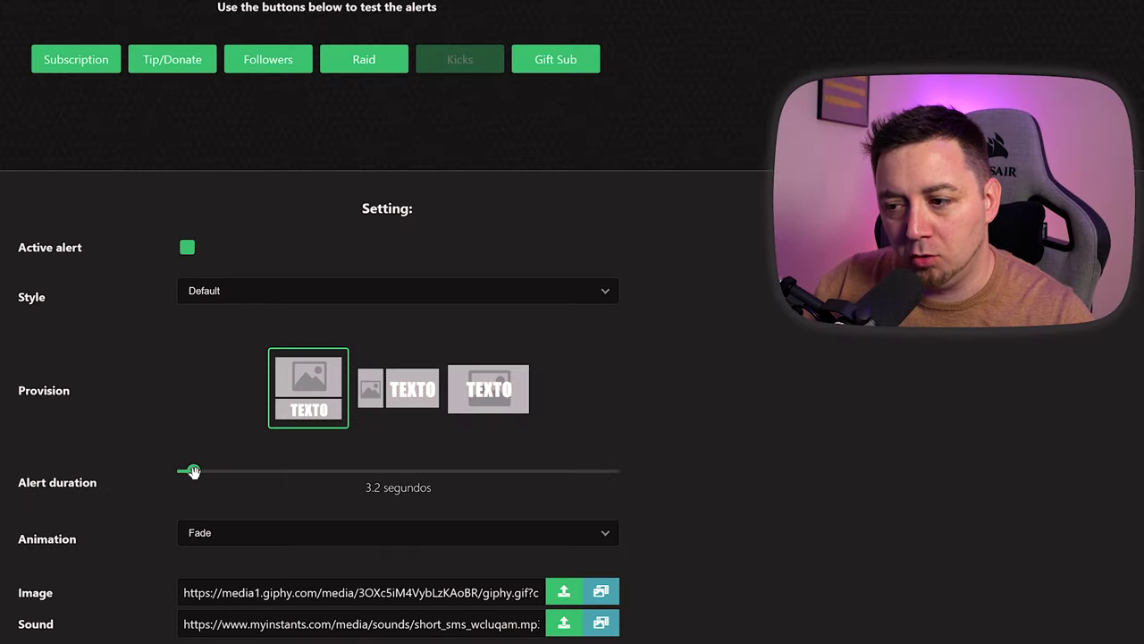
pyautogui.scroll(-1, 366, 536)
pyautogui.click(365, 532)
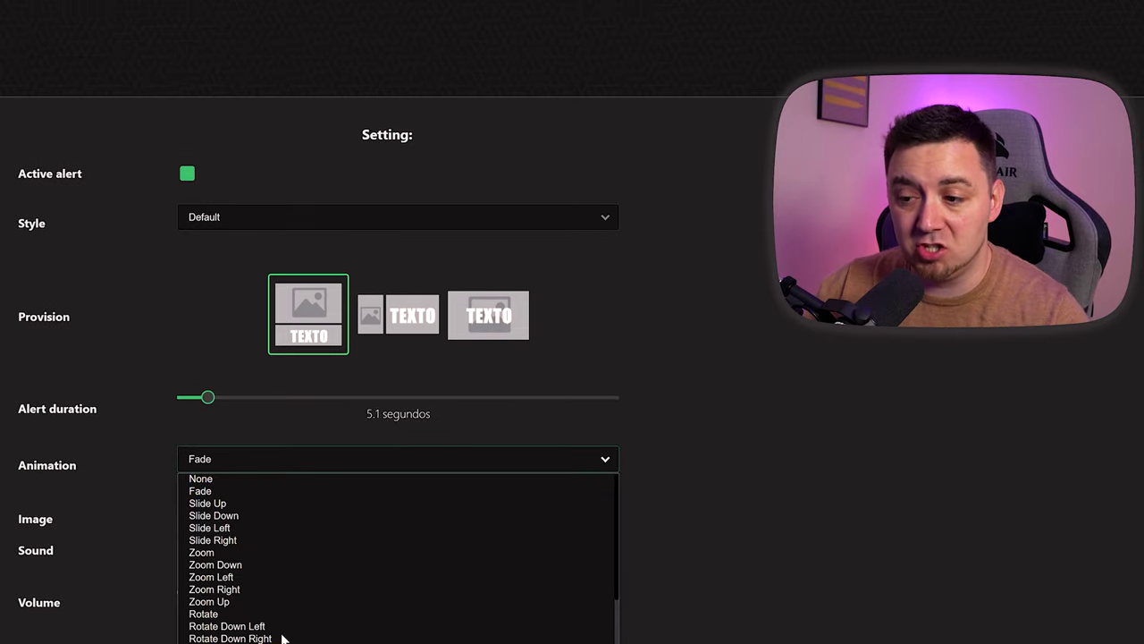
pyautogui.scroll(-1, 209, 530)
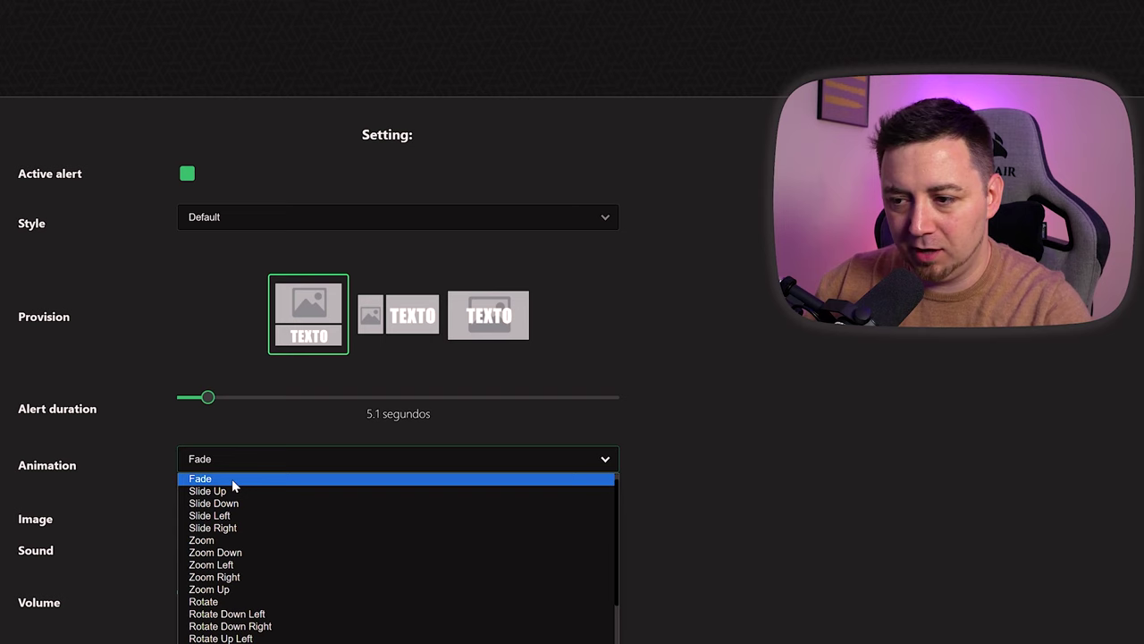
pyautogui.click(232, 478)
pyautogui.scroll(-3, 232, 478)
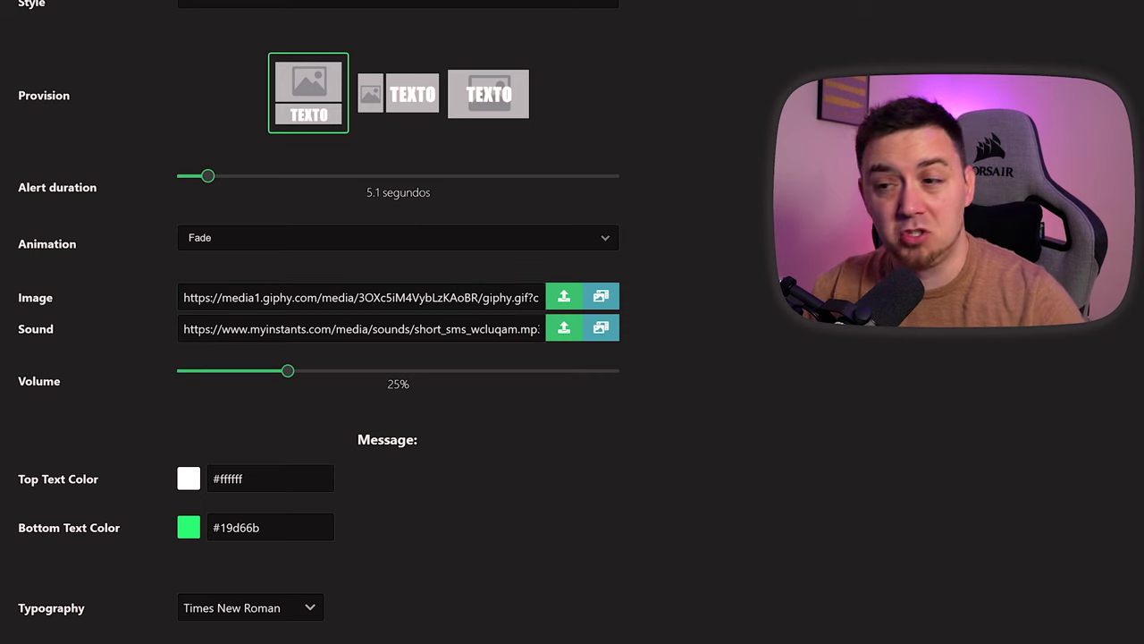
# - Search the image gallery for 'goose' and set the Deal with it goose GIF as the alert image
pyautogui.click(601, 302)
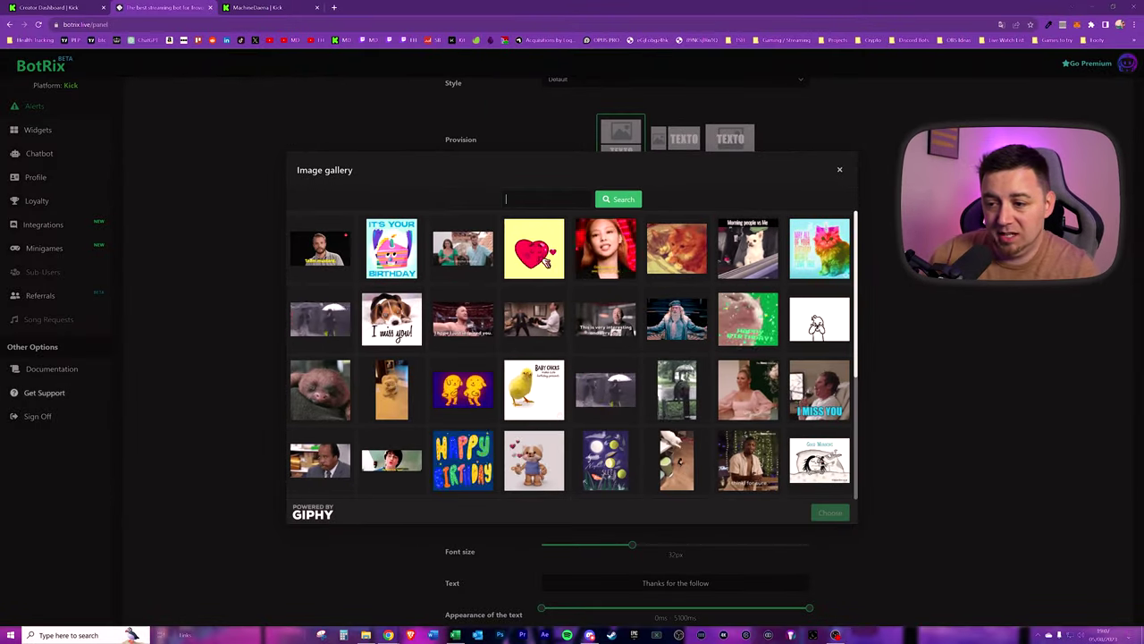
pyautogui.write('goose')
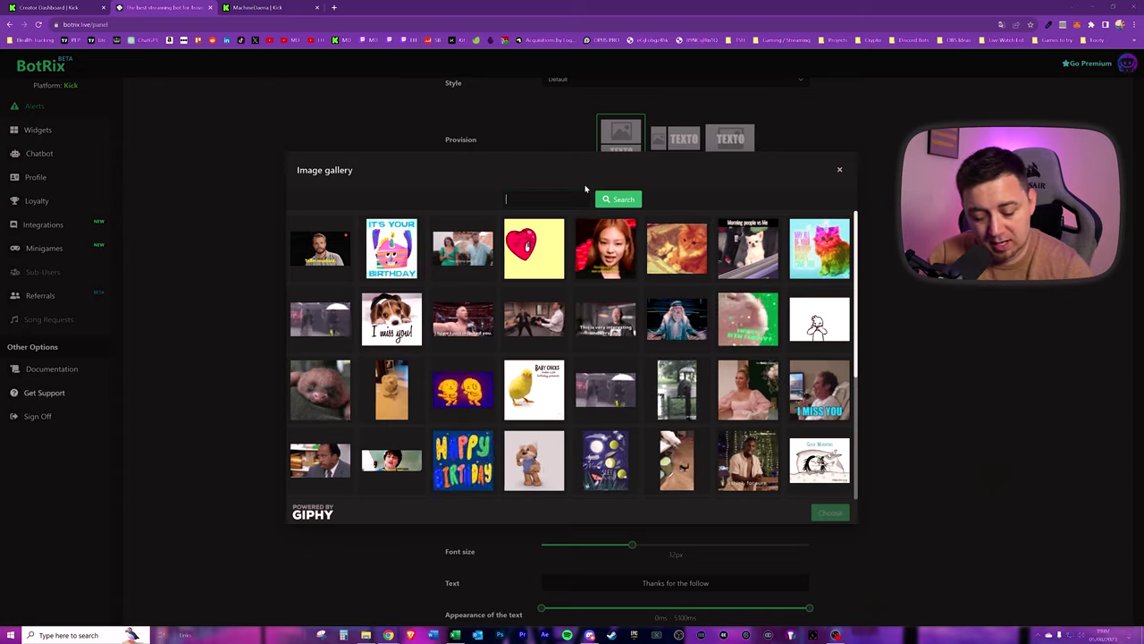
pyautogui.press('Return')
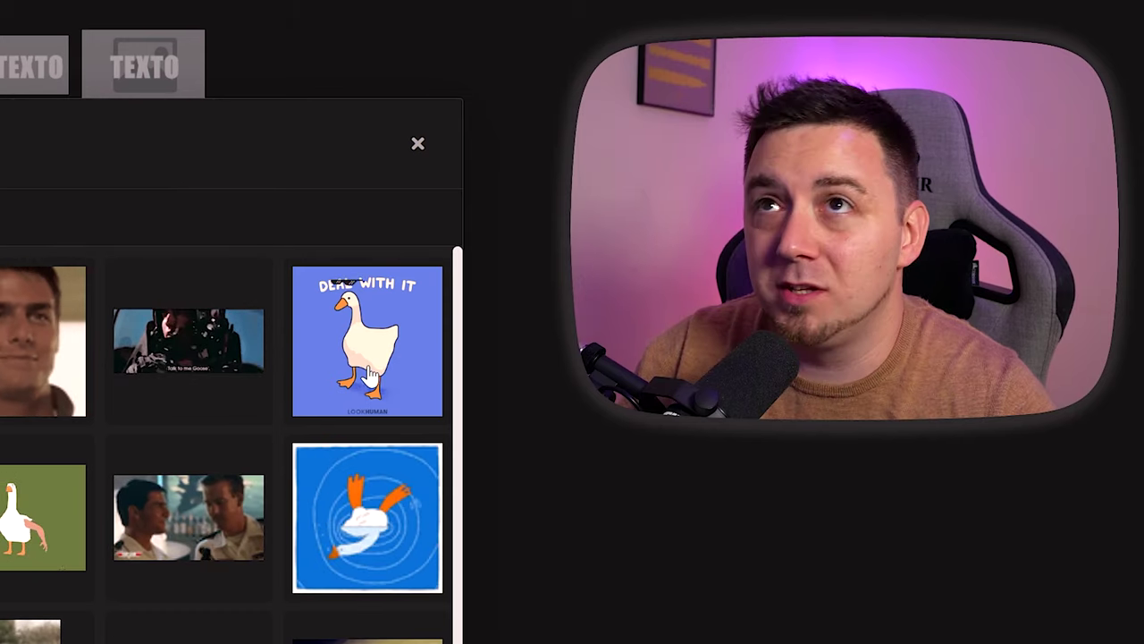
pyautogui.click(386, 335)
pyautogui.click(824, 513)
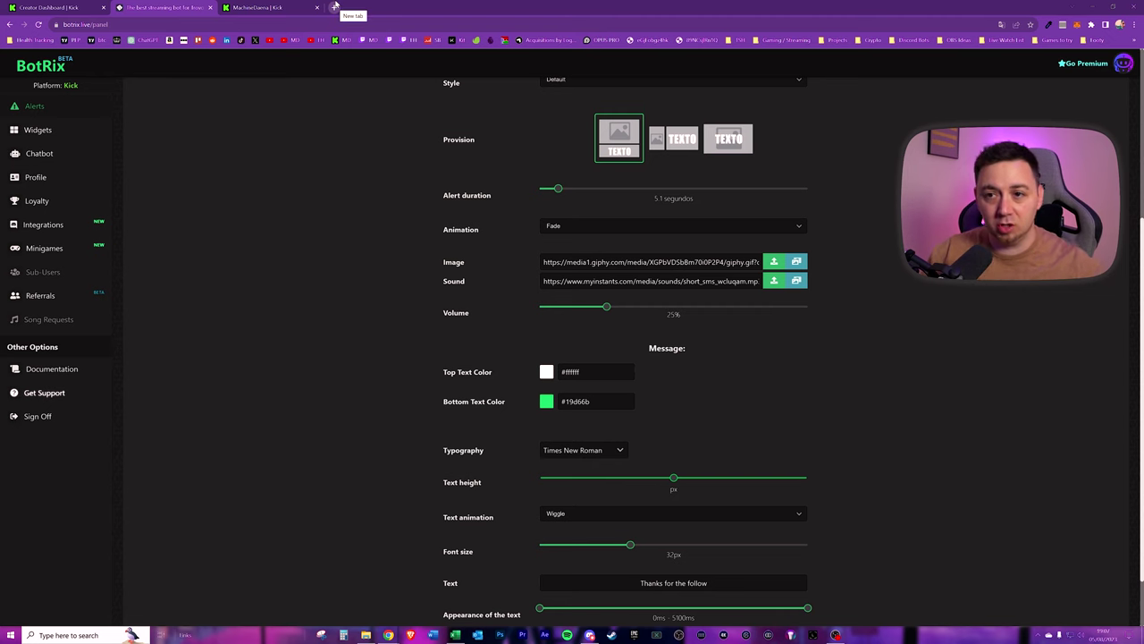
# - Load the Myinstants website in a new tab, then close it
pyautogui.click(336, 8)
pyautogui.write('myinstant')
pyautogui.press('Return')
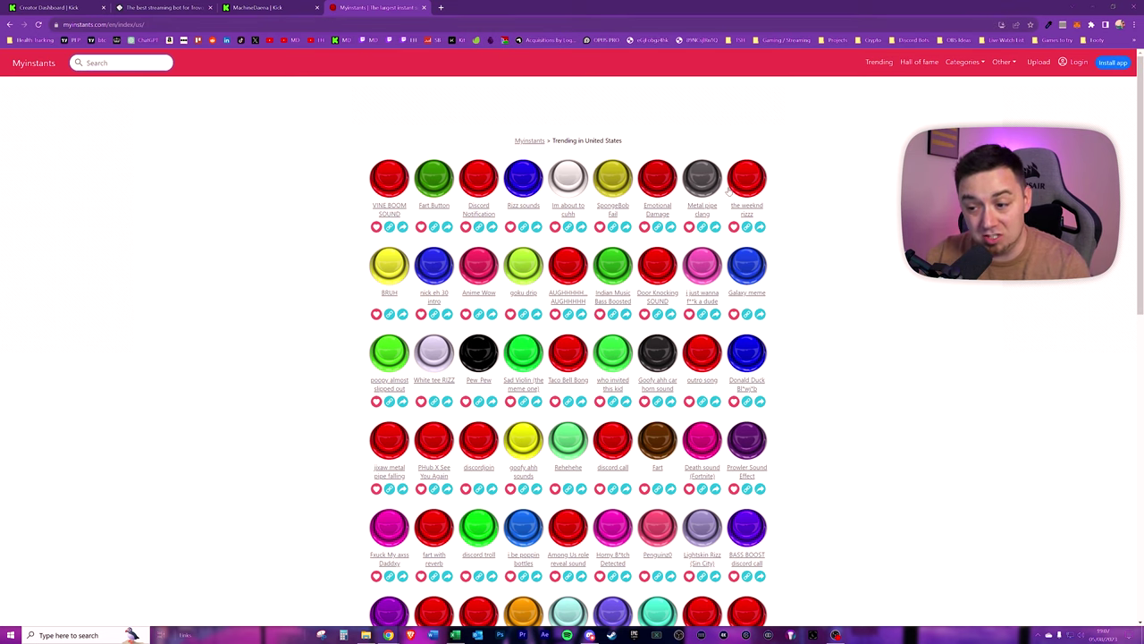
pyautogui.click(423, 7)
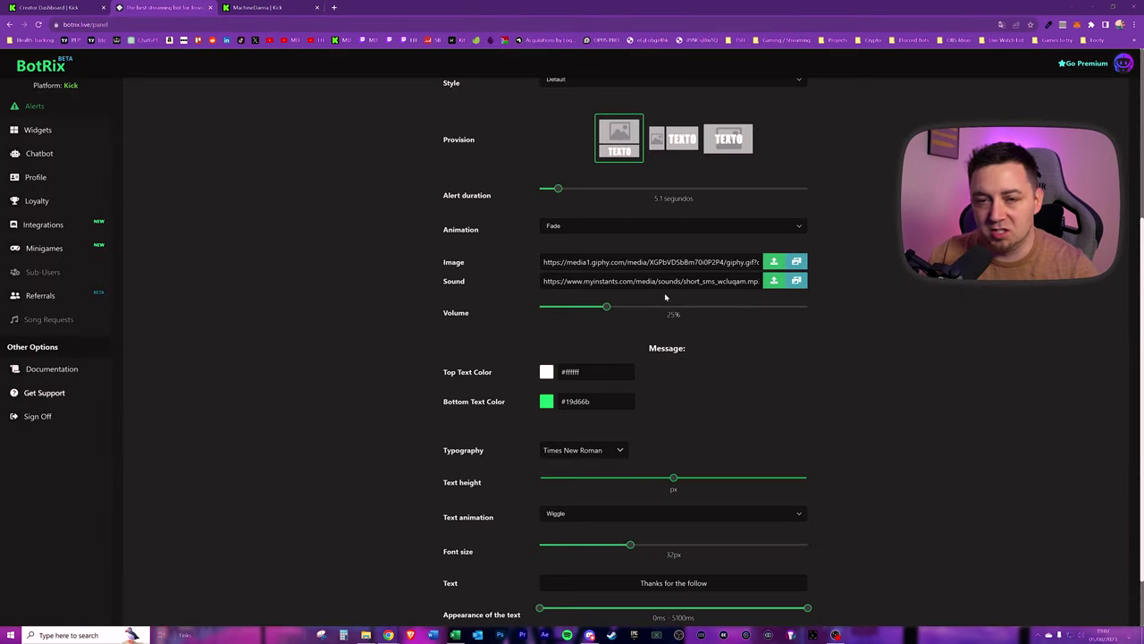
# - Search the alert sound gallery for 'honk' sounds
pyautogui.click(797, 282)
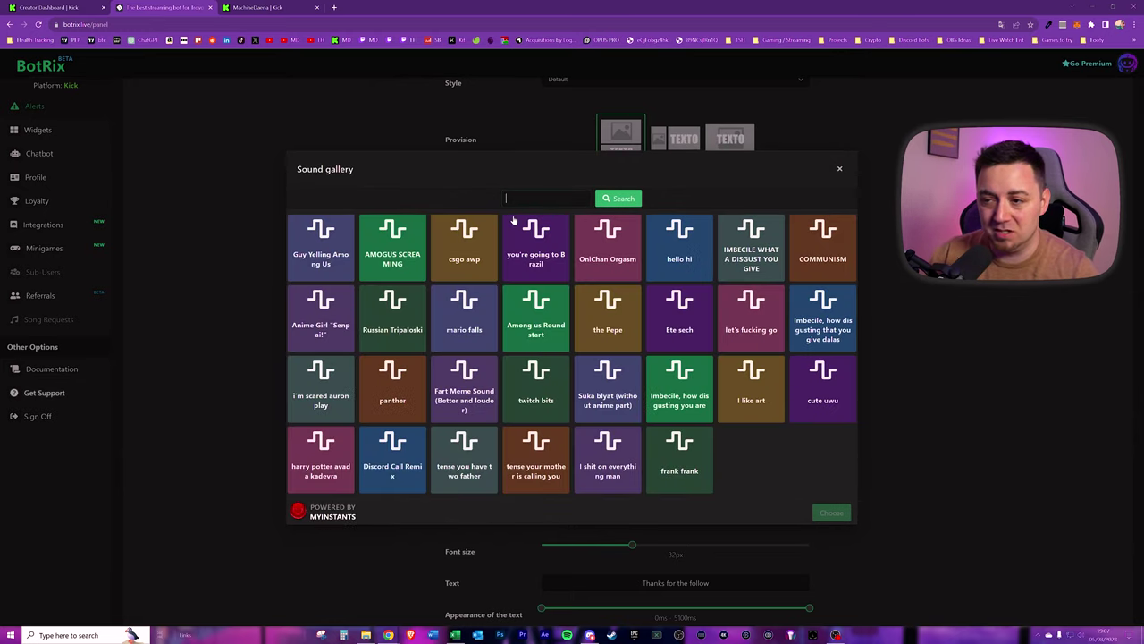
pyautogui.write('honk')
pyautogui.press('Return')
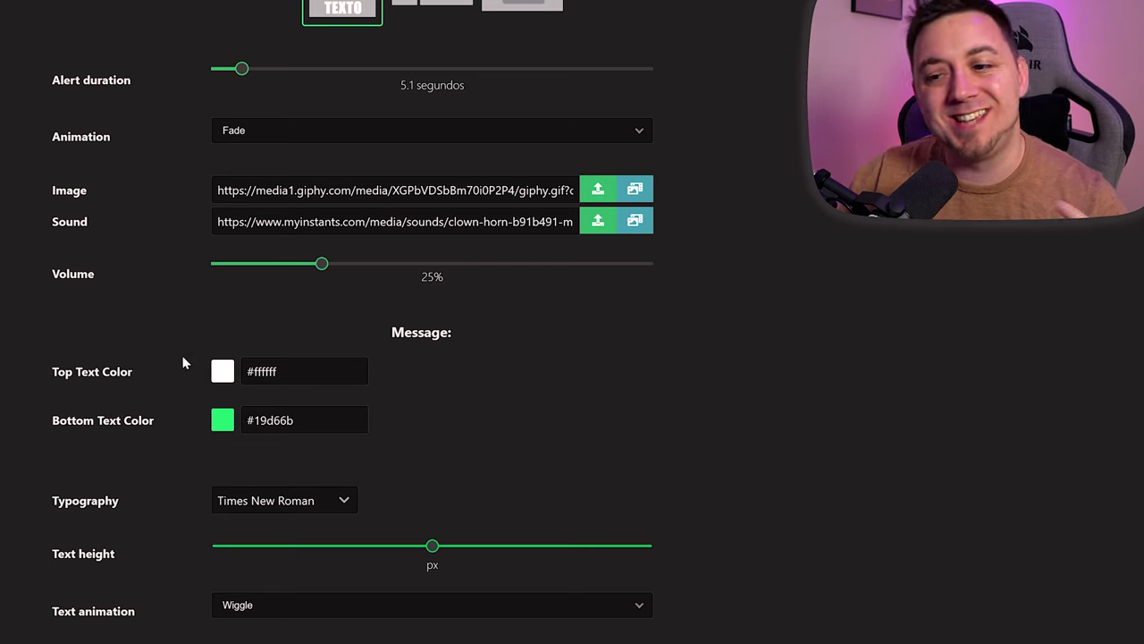
# - Give the message Helvética font, Elastic animation and the text 'Thanks for following, now subscribe?'
pyautogui.click(346, 384)
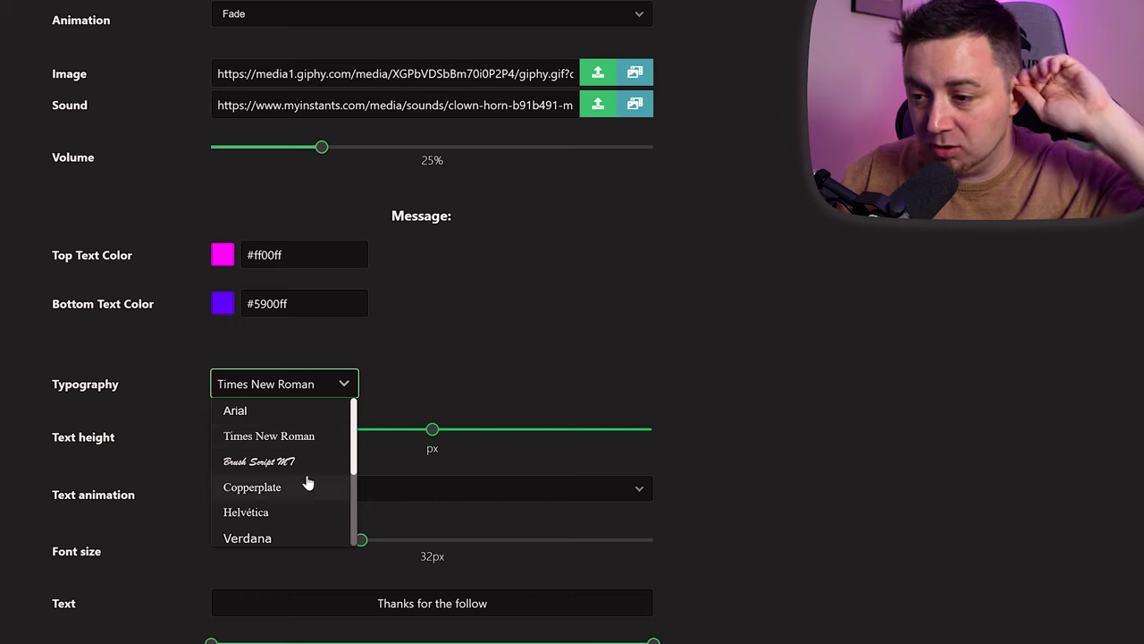
pyautogui.scroll(-2, 304, 480)
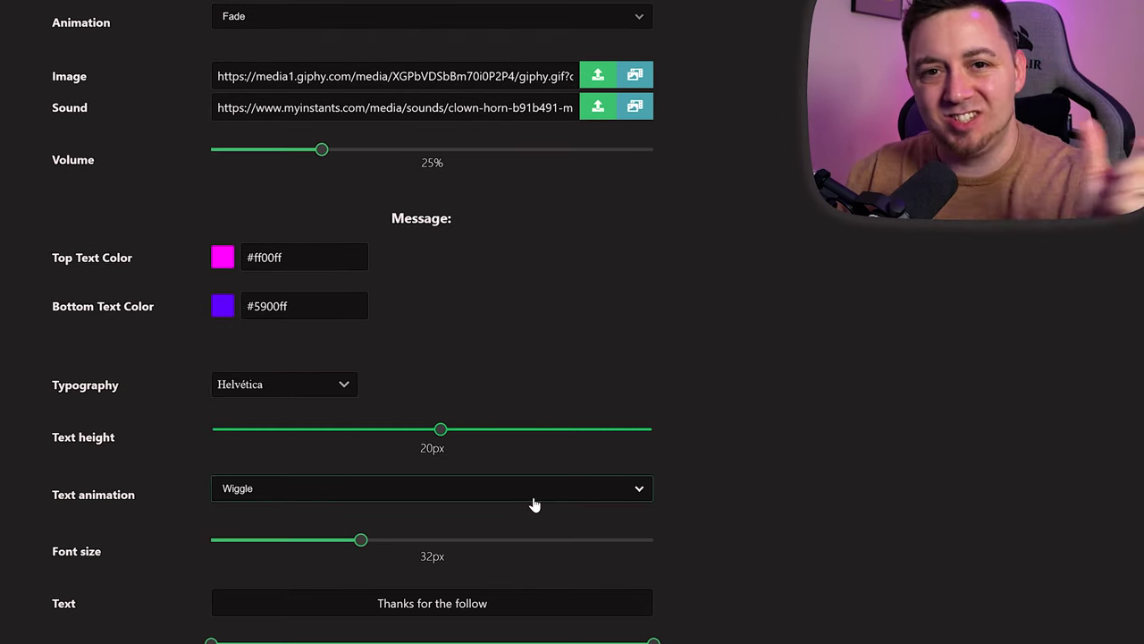
pyautogui.click(533, 500)
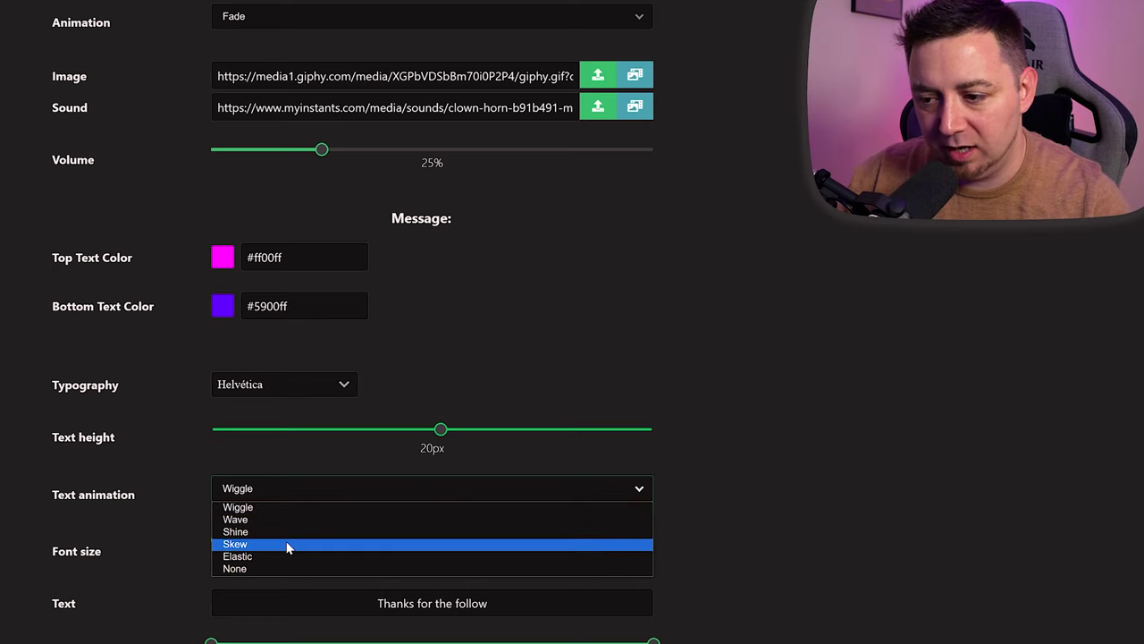
pyautogui.click(249, 556)
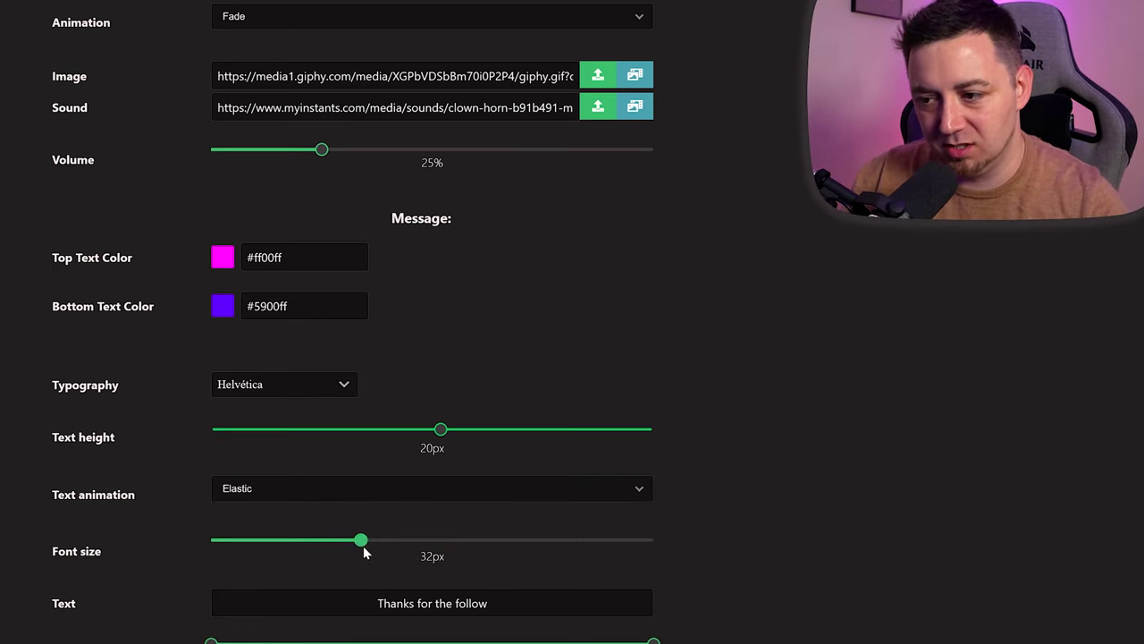
pyautogui.press('Tab')
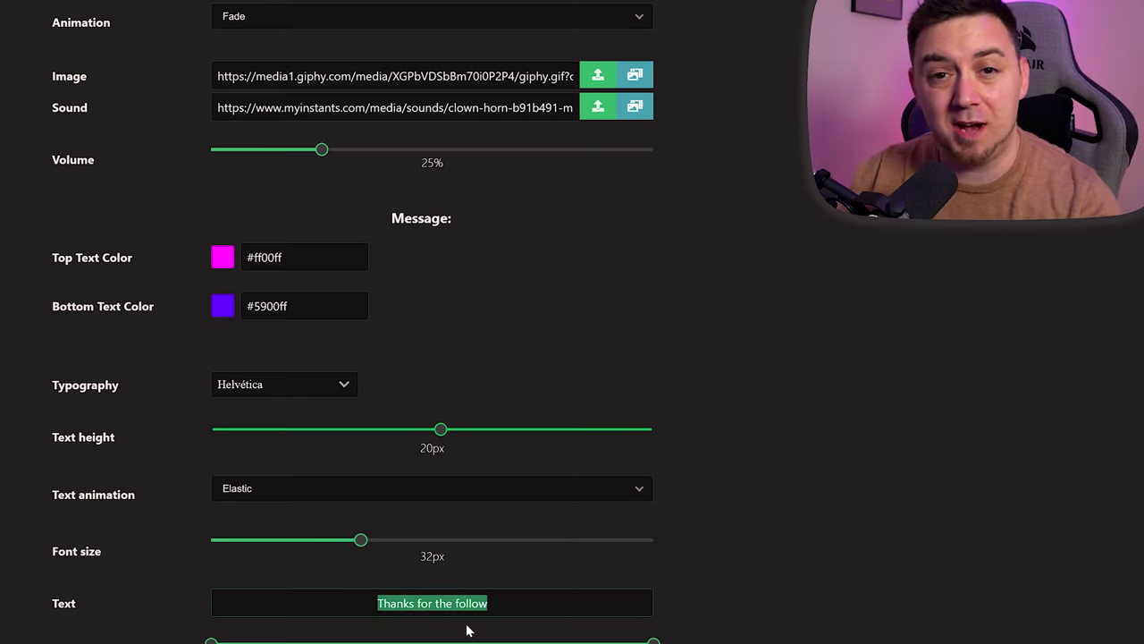
pyautogui.write('Thanks for following, now subscrib')
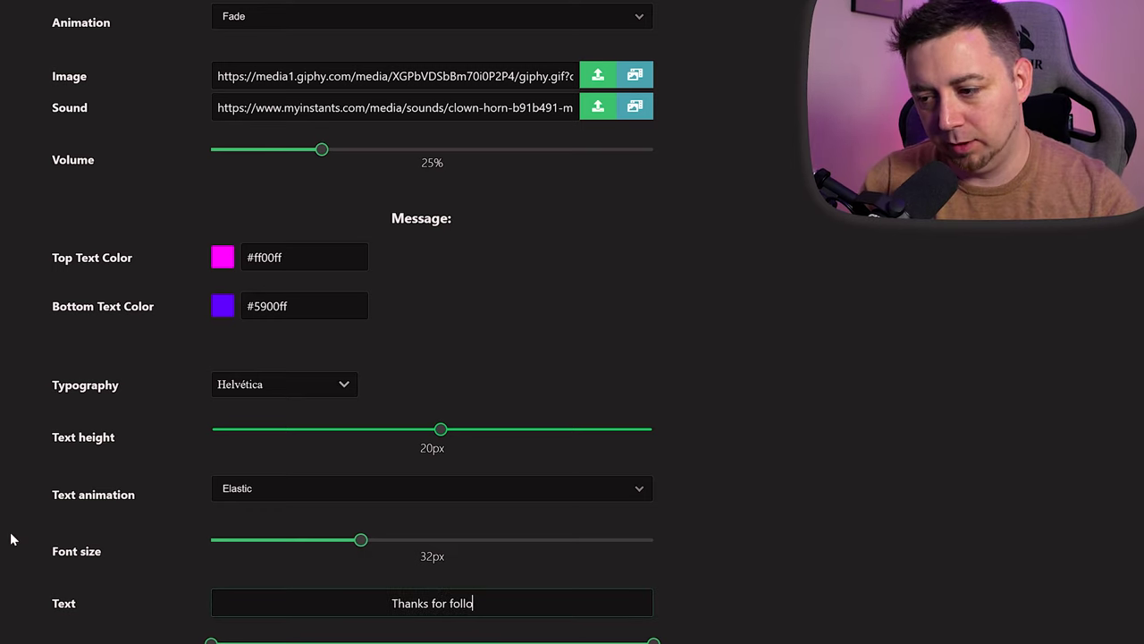
pyautogui.write('e?')
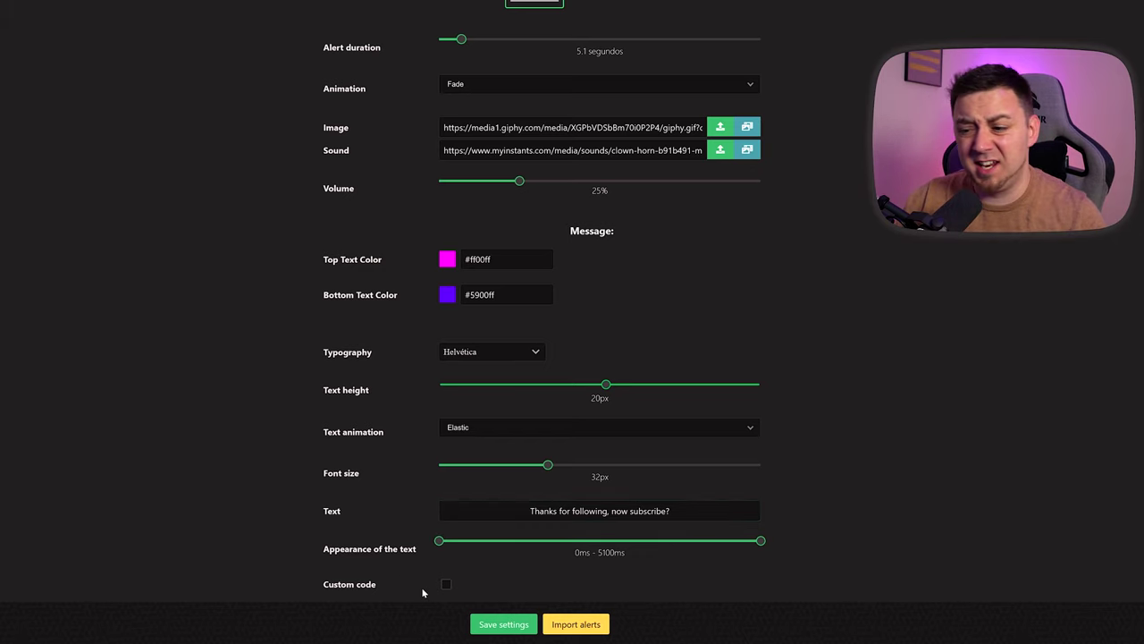
# - Decline enabling custom code, then save the follower alert settings
pyautogui.click(446, 584)
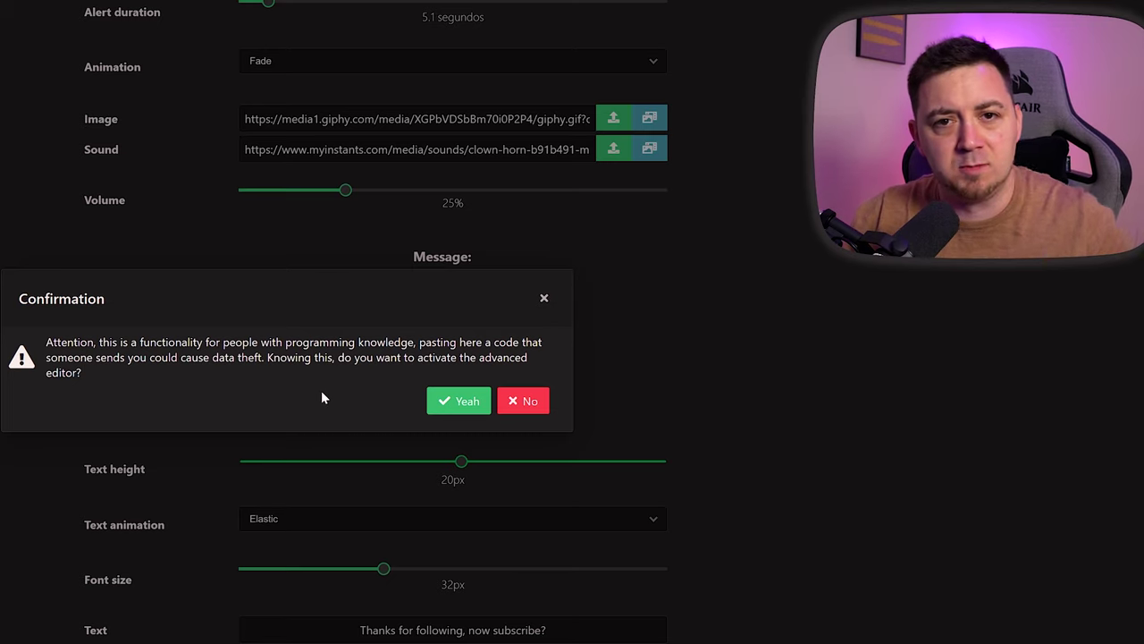
pyautogui.click(528, 402)
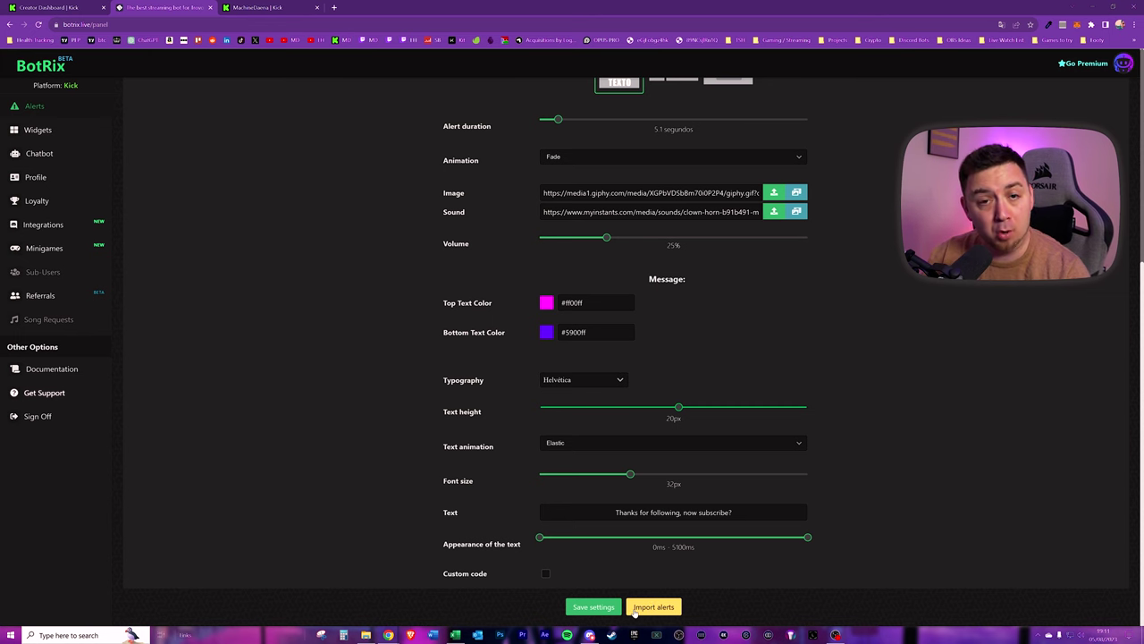
pyautogui.click(637, 608)
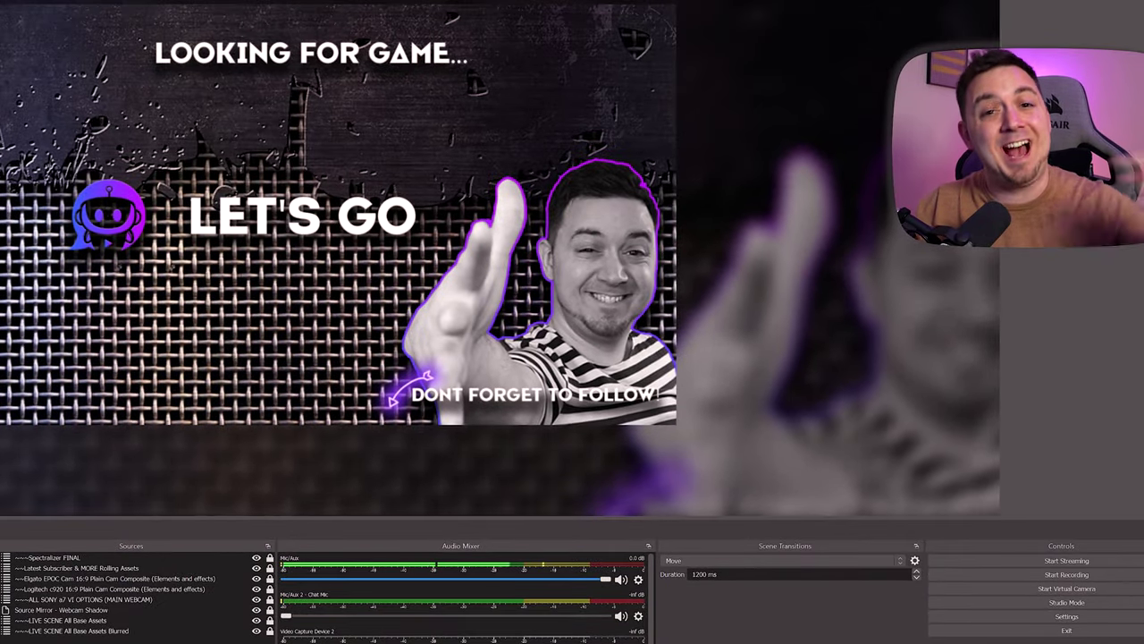
# - Add a browser source 'Browser - Kick Alerts for Stream' using the pasted BotRix widget URL
pyautogui.click(18, 640)
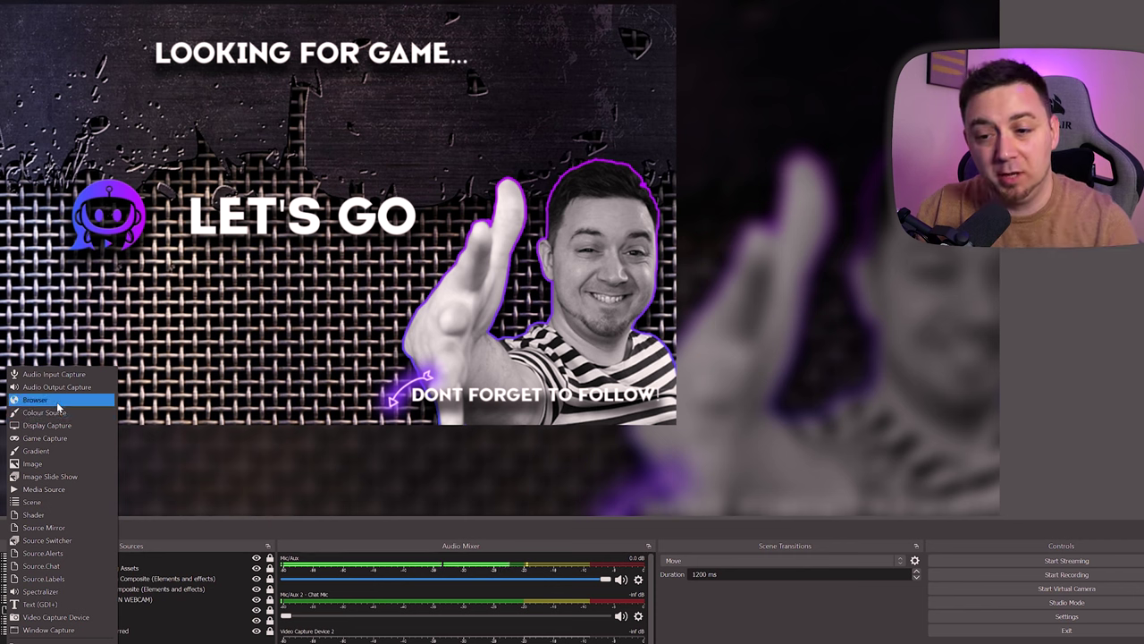
pyautogui.click(36, 400)
pyautogui.write('- ')
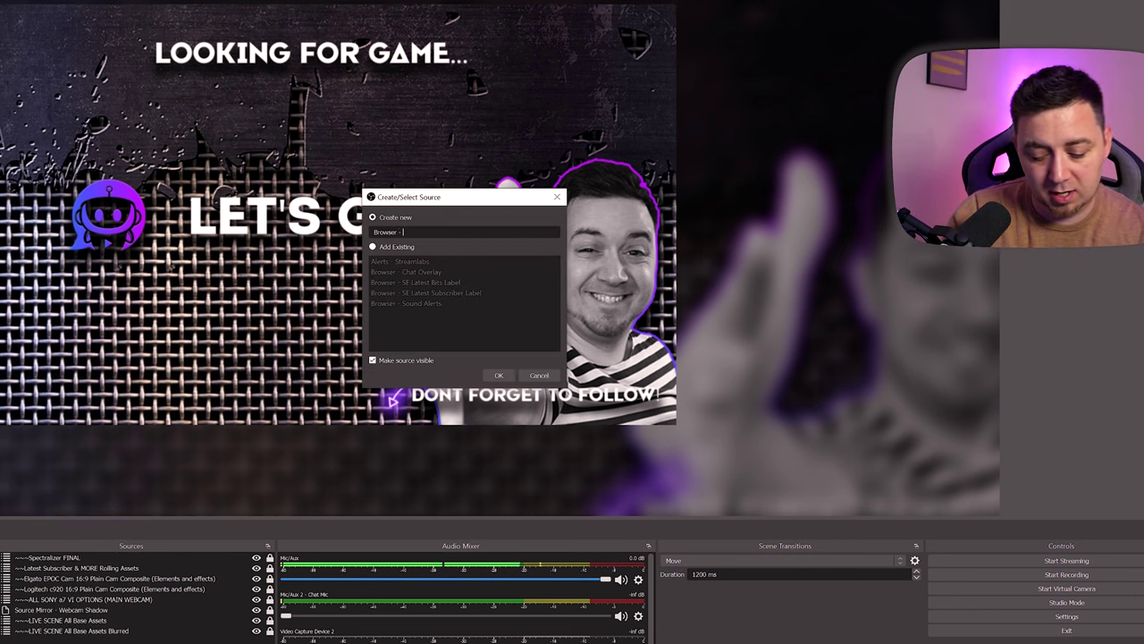
pyautogui.write('Kick All')
pyautogui.write('rts for Stream')
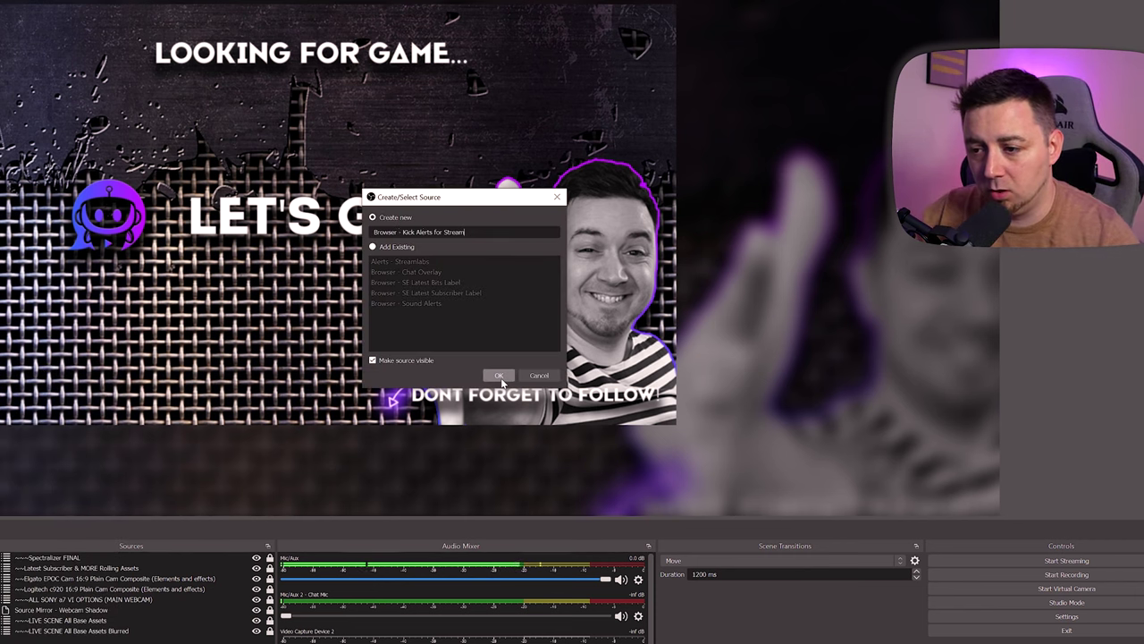
pyautogui.click(499, 375)
pyautogui.write('https://botrix.live/alerts?bid=ALicqeY3%2F3luWM26%2BU95BGg')
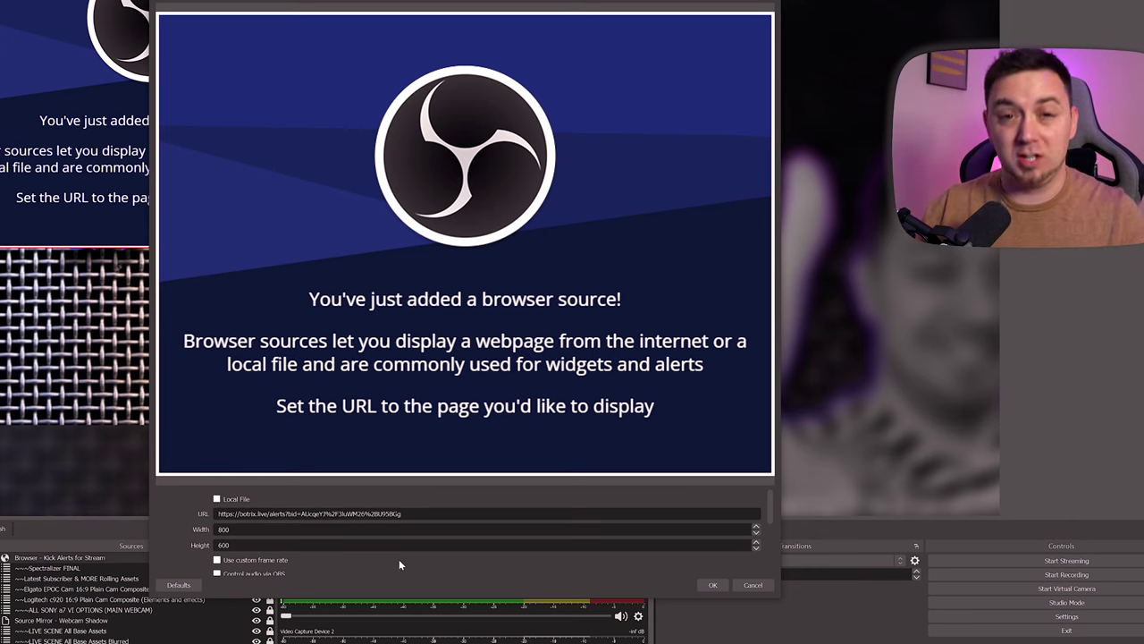
pyautogui.scroll(-3, 455, 495)
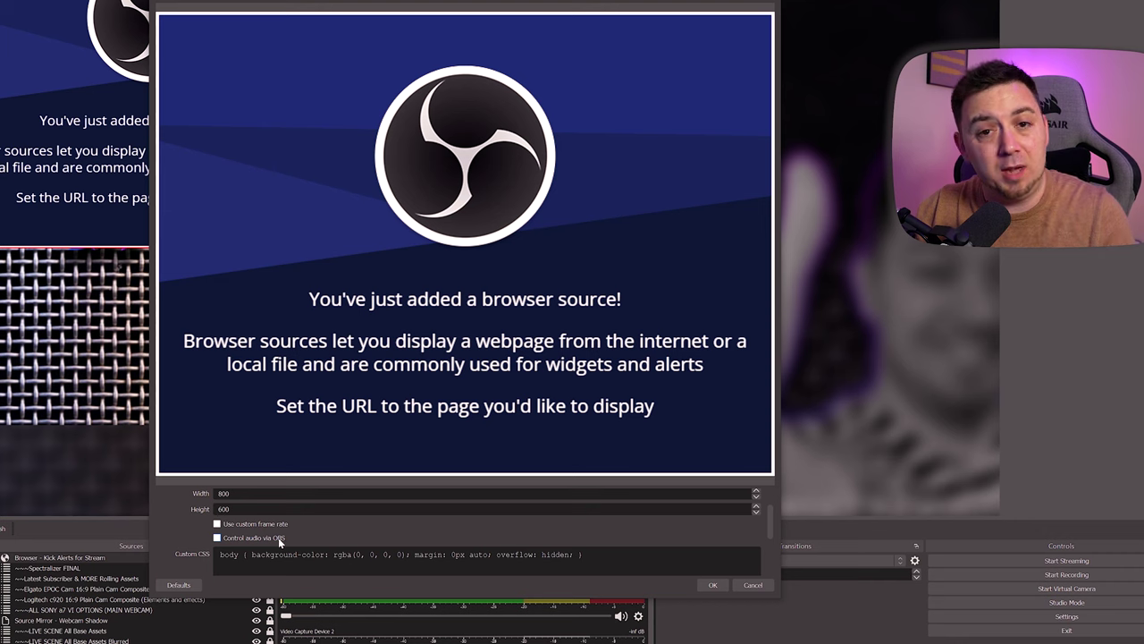
pyautogui.scroll(-3, 712, 505)
pyautogui.click(712, 585)
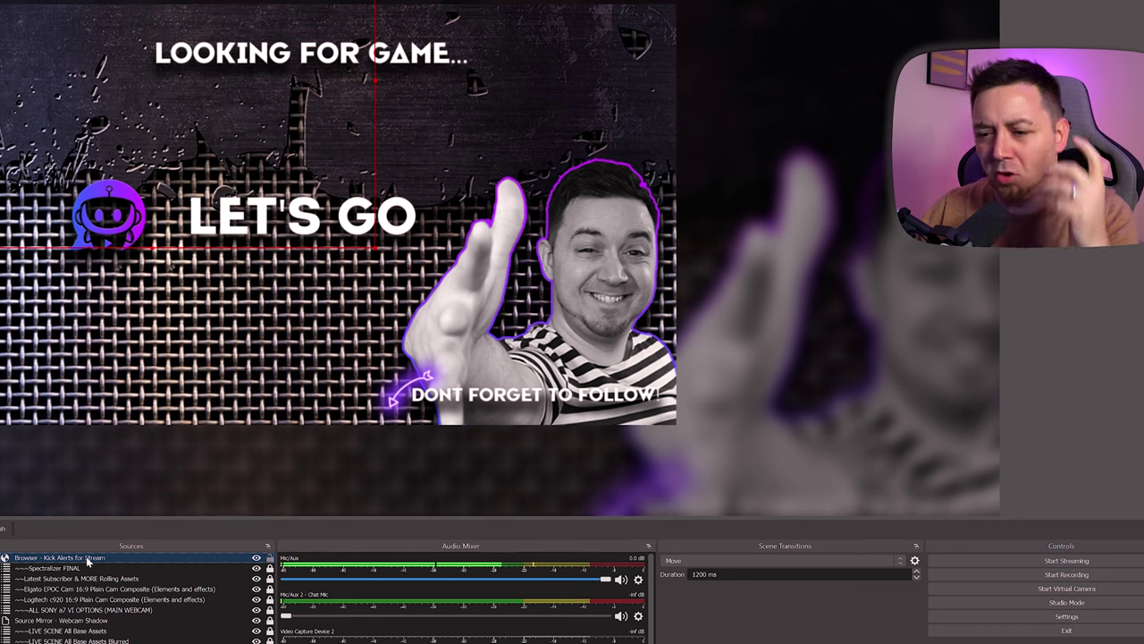
# - Move the Kick alerts source to the bottom of the Sources list and centre it horizontally
pyautogui.moveTo(93, 561)
pyautogui.mouseDown()
pyautogui.moveTo(93, 640)
pyautogui.moveTo(114, 592)
pyautogui.moveTo(102, 562)
pyautogui.moveTo(103, 575)
pyautogui.mouseUp()
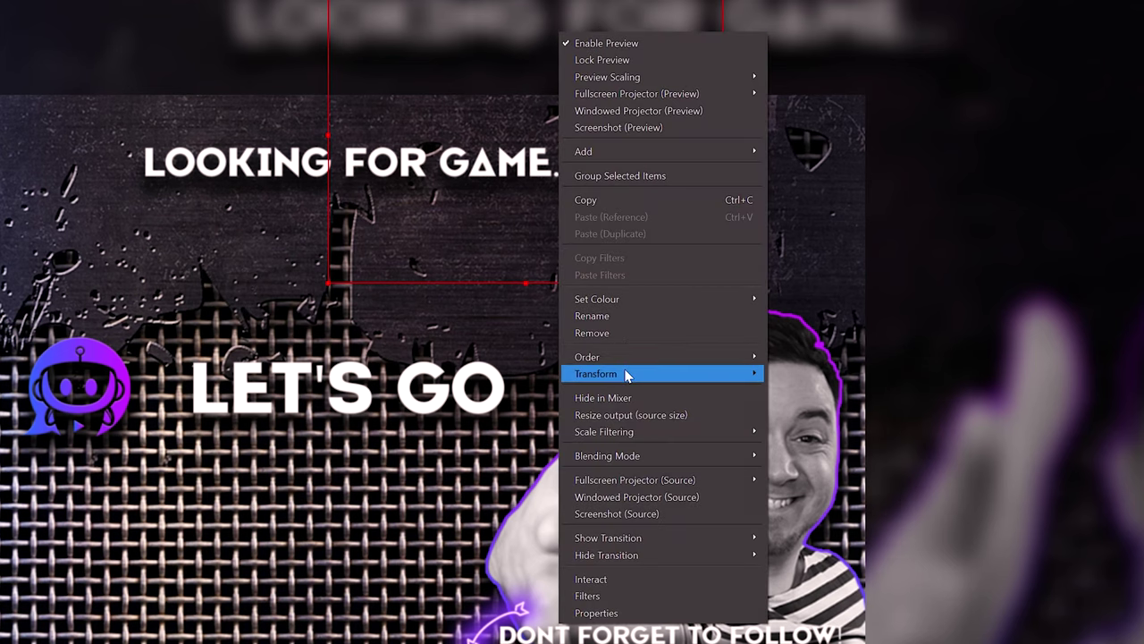
pyautogui.moveTo(665, 380)
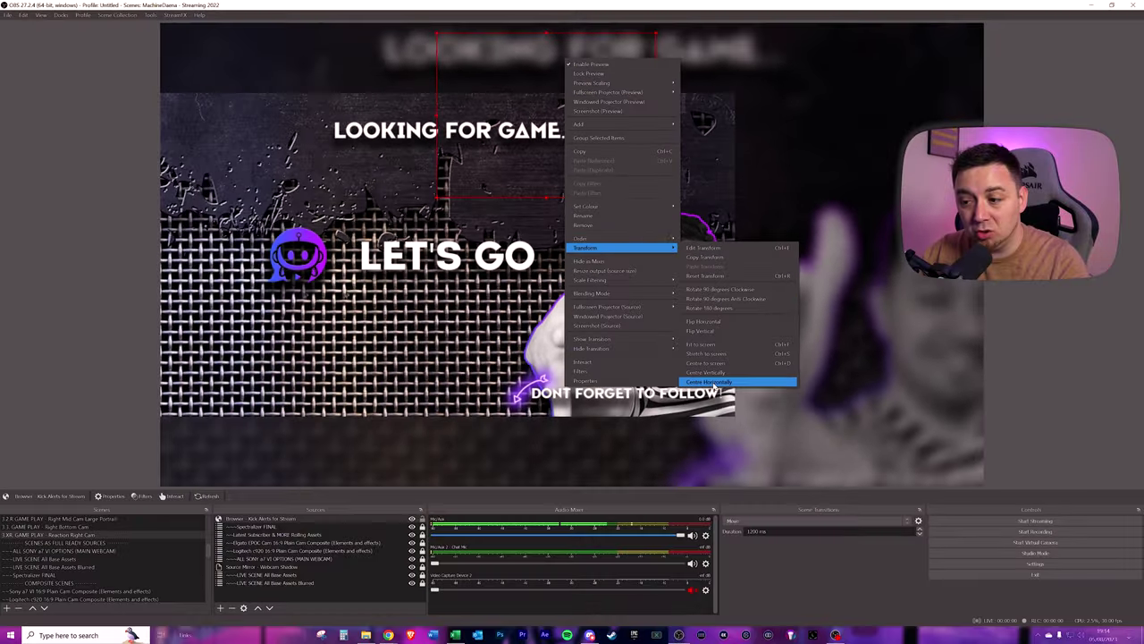
pyautogui.click(838, 615)
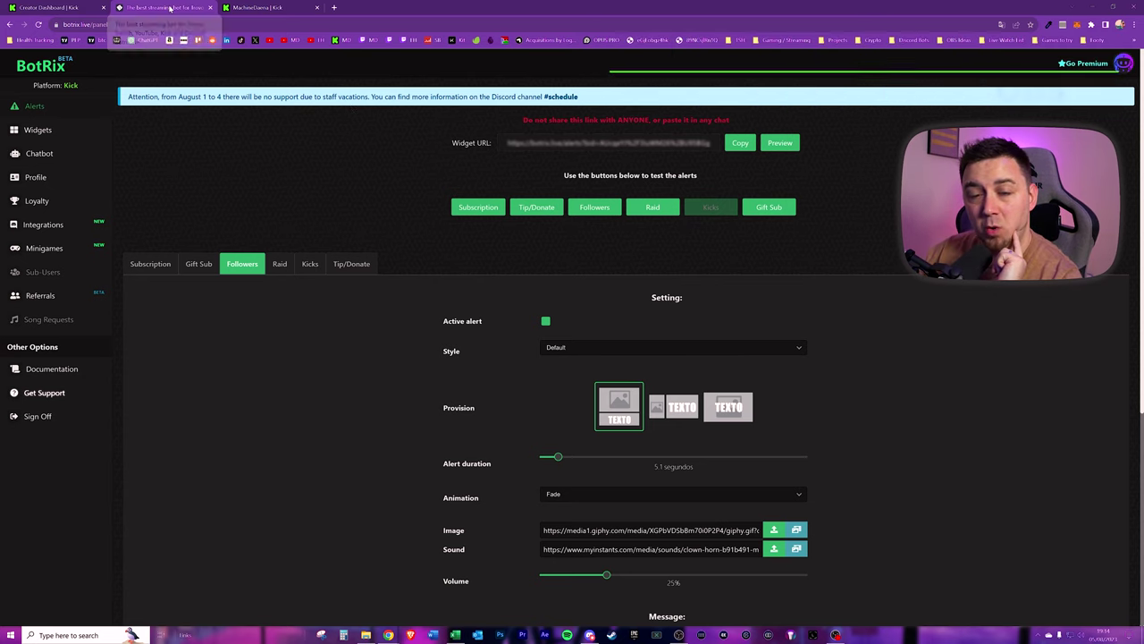
# - Fire a Followers test alert from the BotRix alerts page
pyautogui.rightClick(170, 8)
pyautogui.click(514, 271)
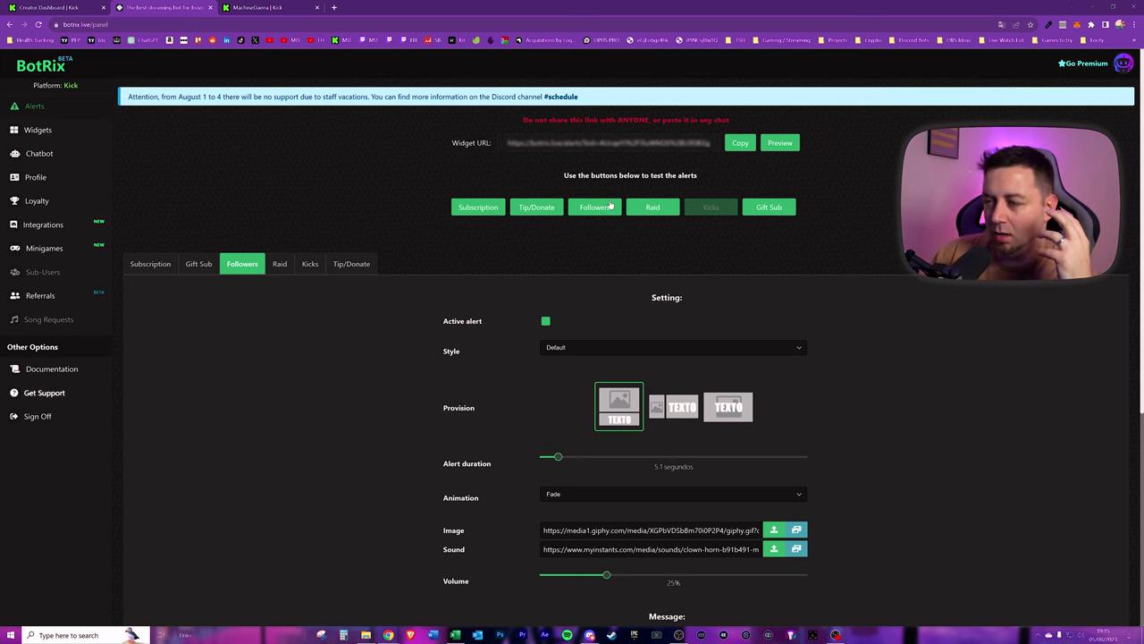
pyautogui.click(603, 211)
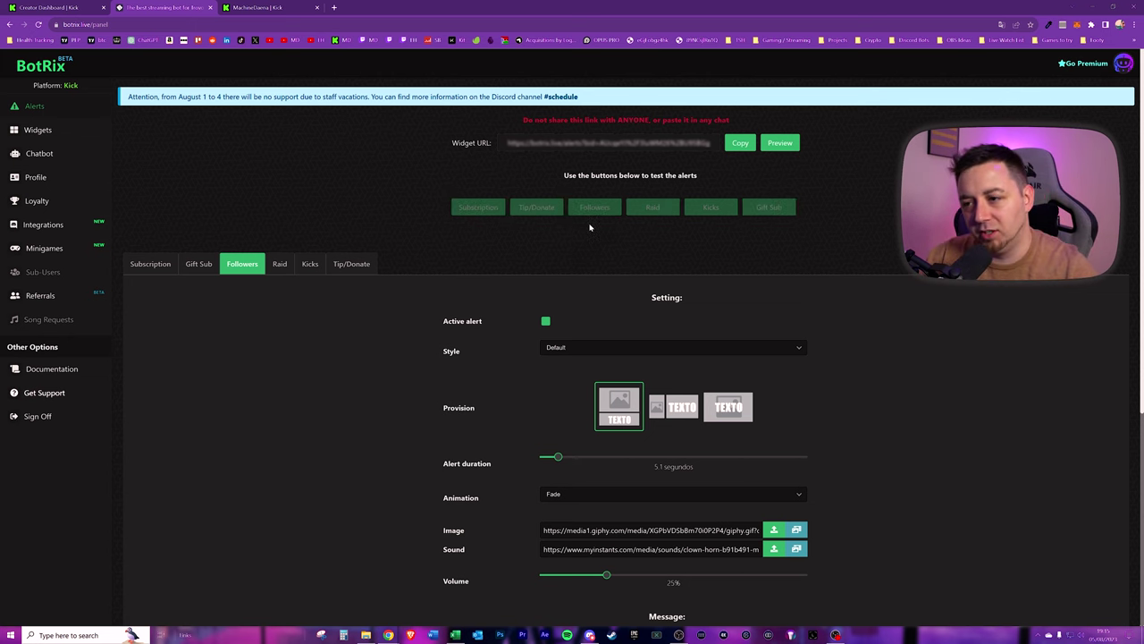